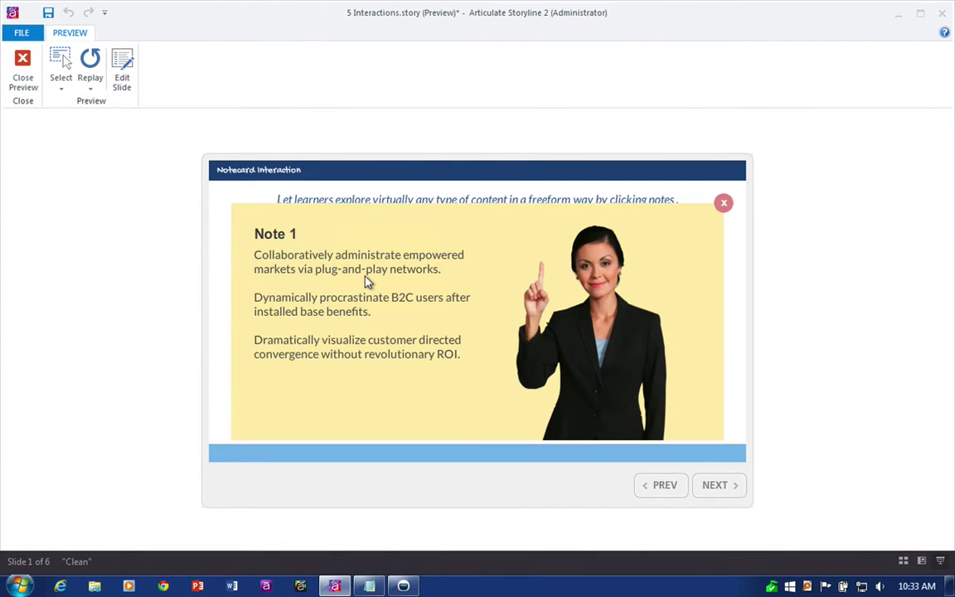
- Preview the notecard interaction: close Note 1, and open and close Notes 2, 5 and 4
click(721, 204)
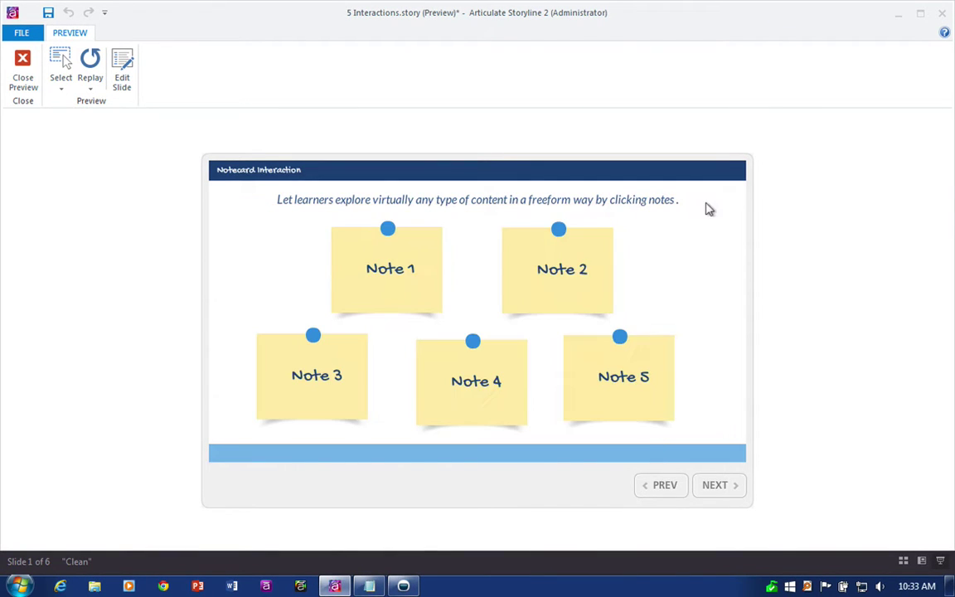
click(581, 272)
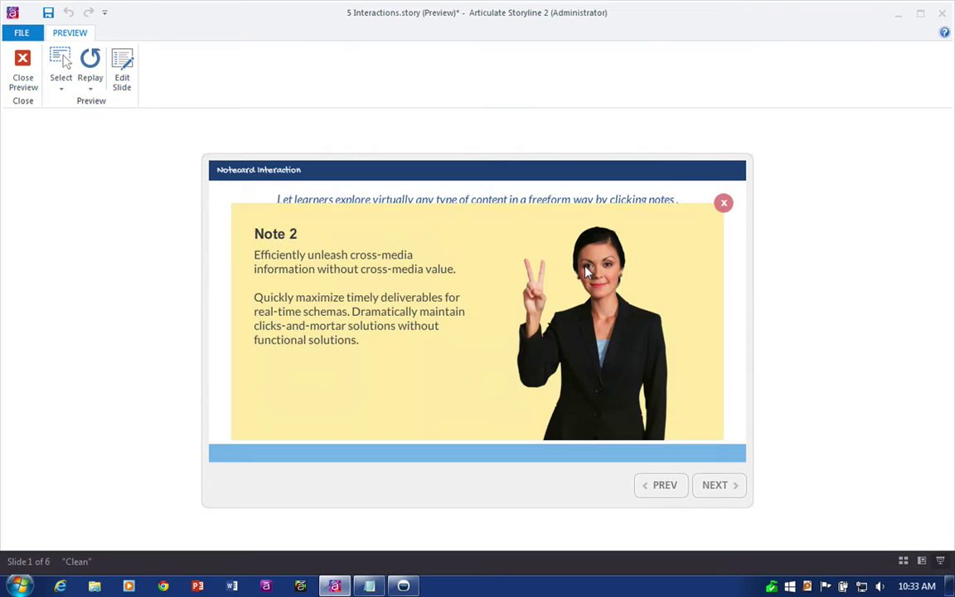
click(722, 204)
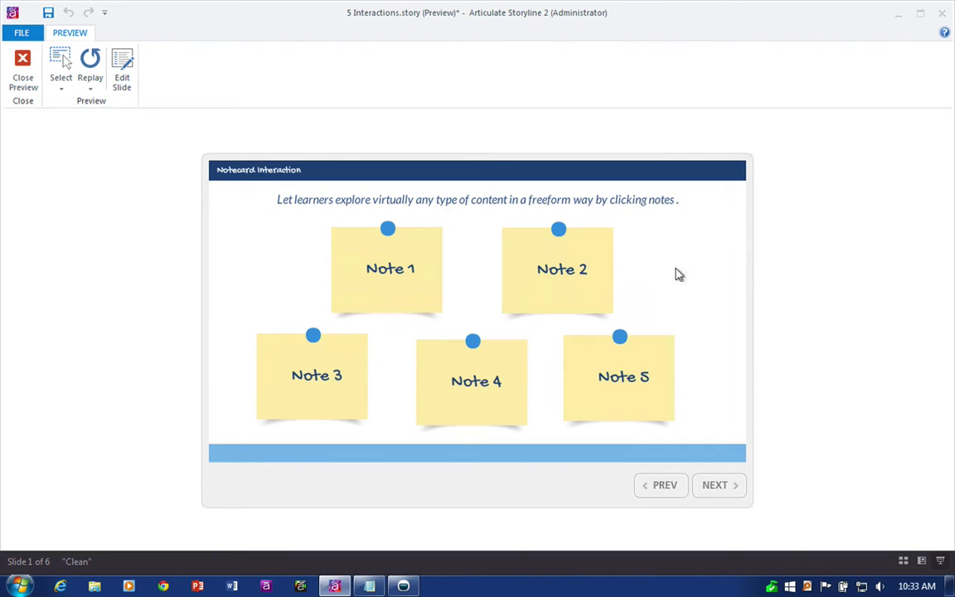
click(635, 363)
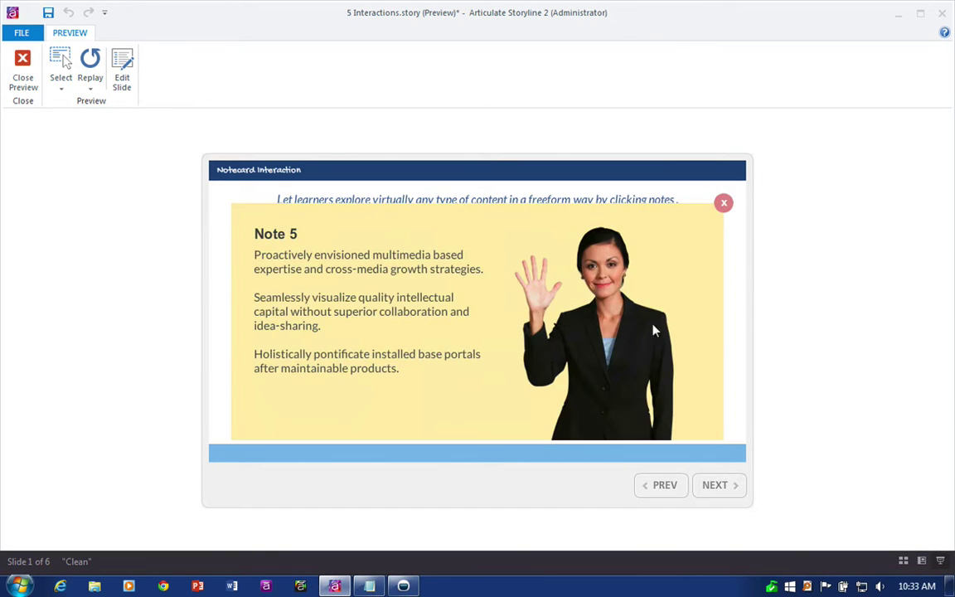
click(722, 204)
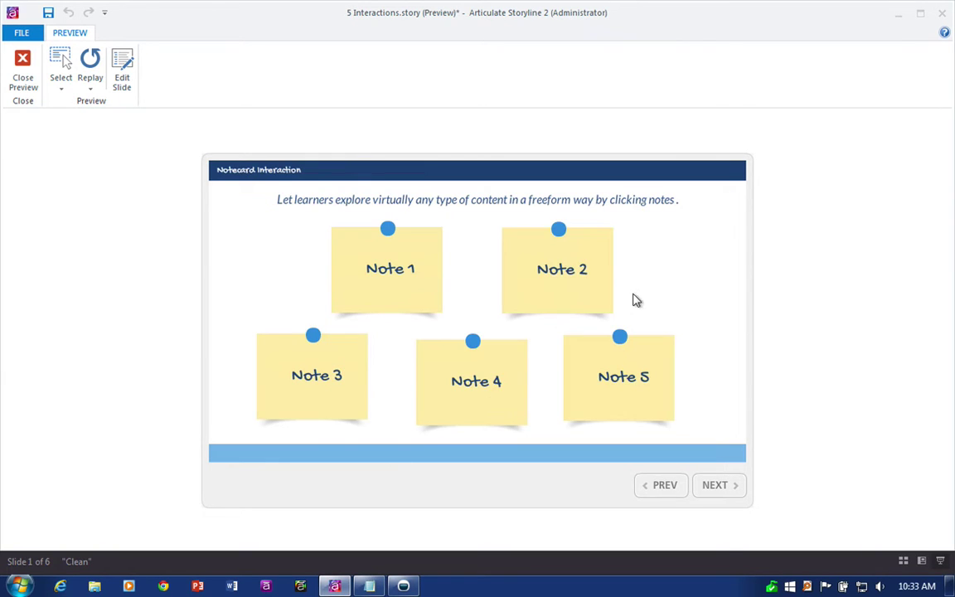
click(495, 367)
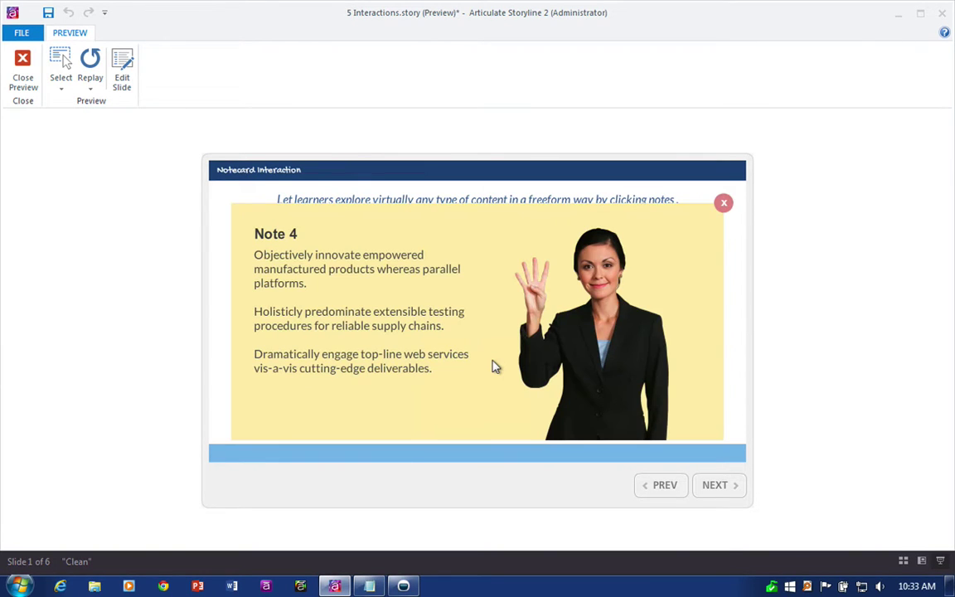
click(720, 204)
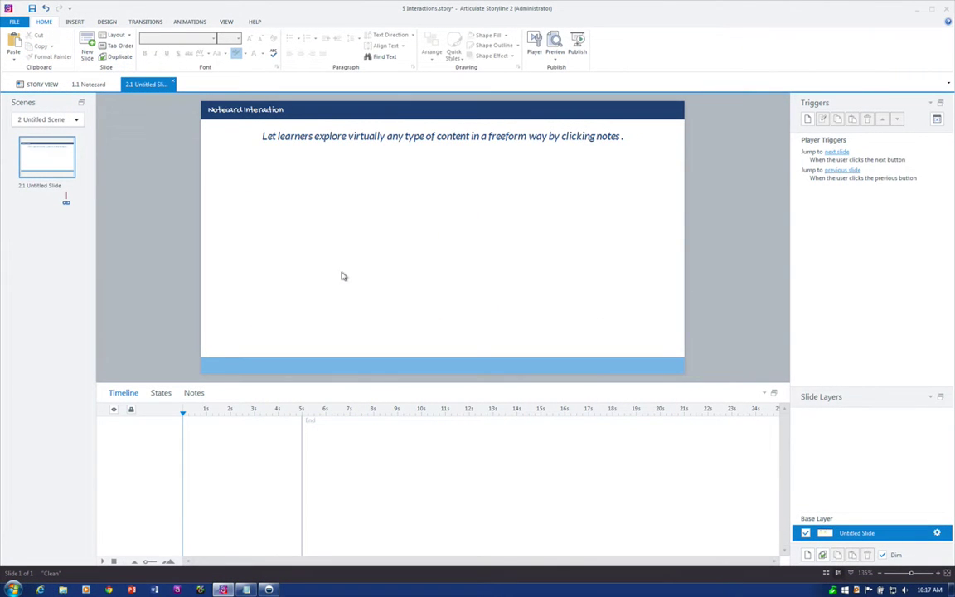
- Draw a rectangle about 165 px wide and 125 px high below the left part of the instruction text
click(68, 24)
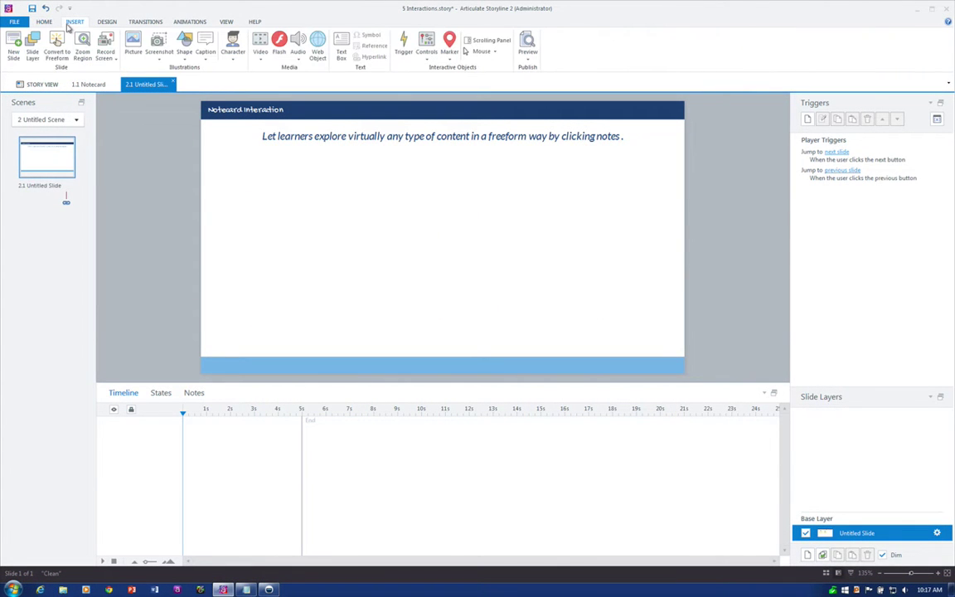
click(184, 45)
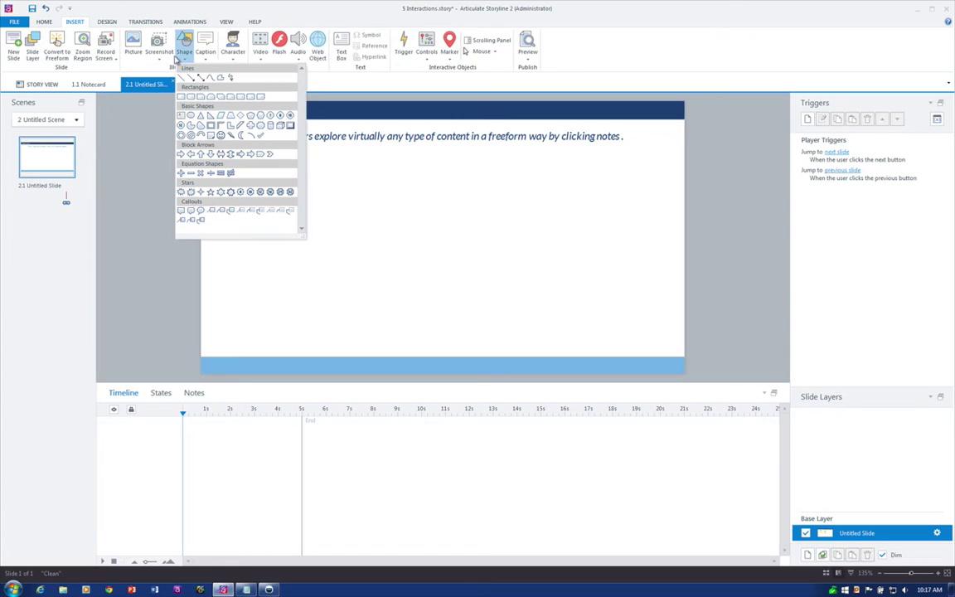
click(180, 96)
click(281, 207)
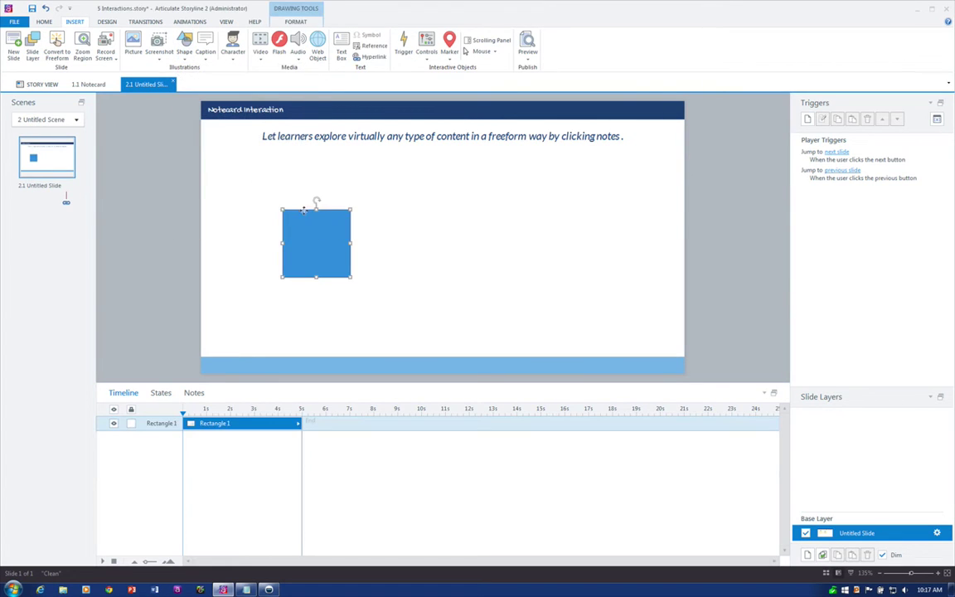
drag(302, 235, 347, 250)
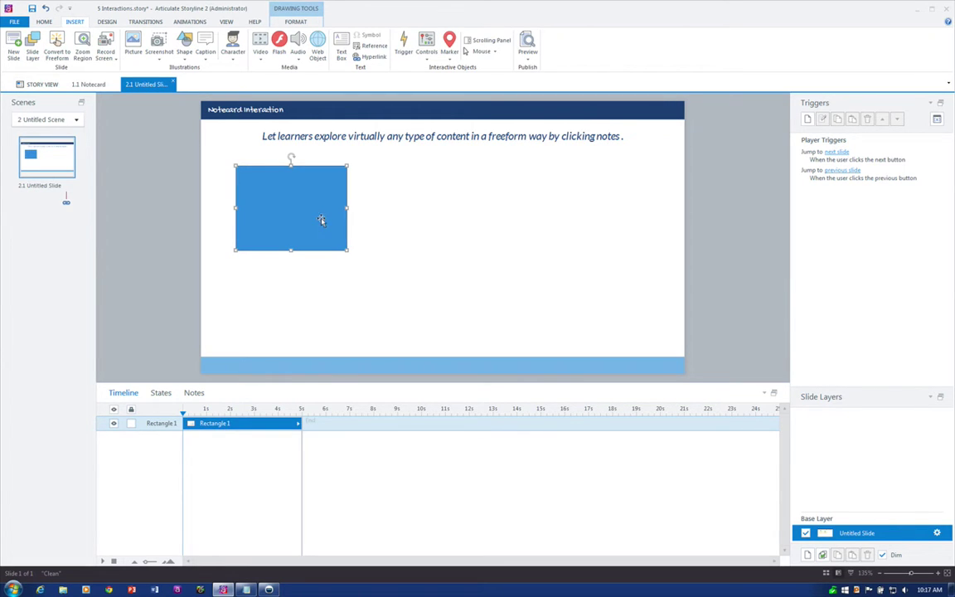
- Fill the rectangle with the light yellow theme color
click(291, 22)
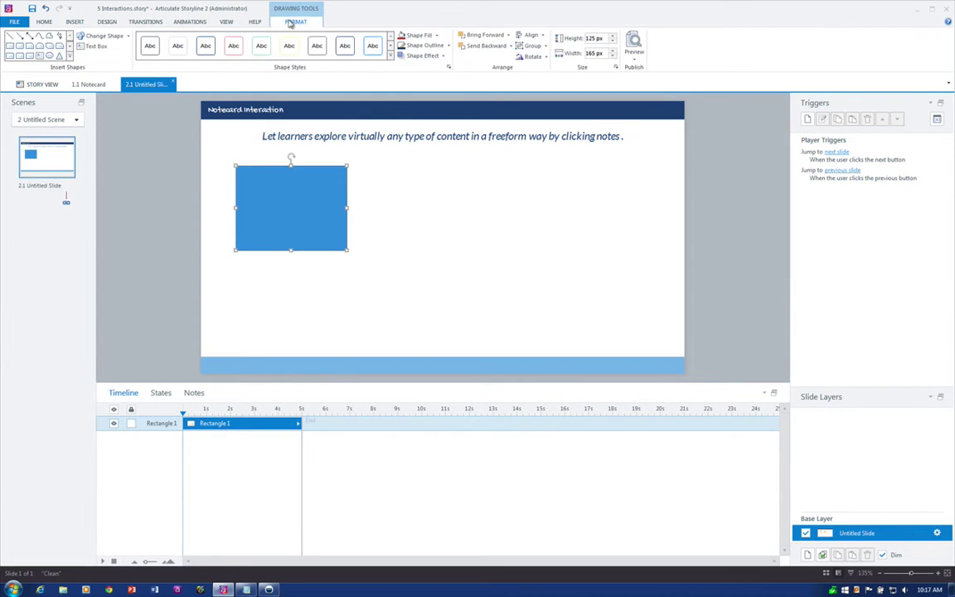
click(422, 35)
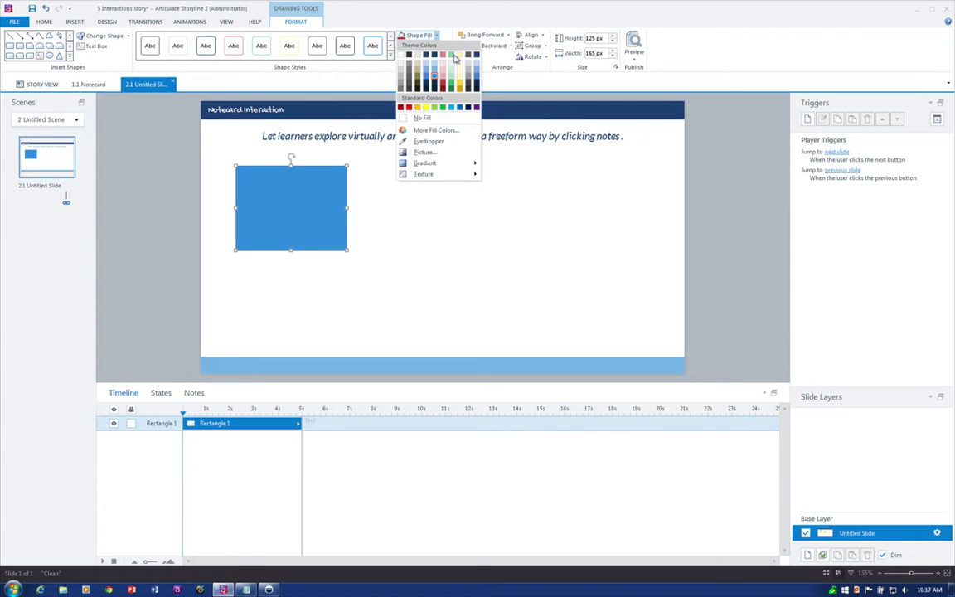
click(456, 60)
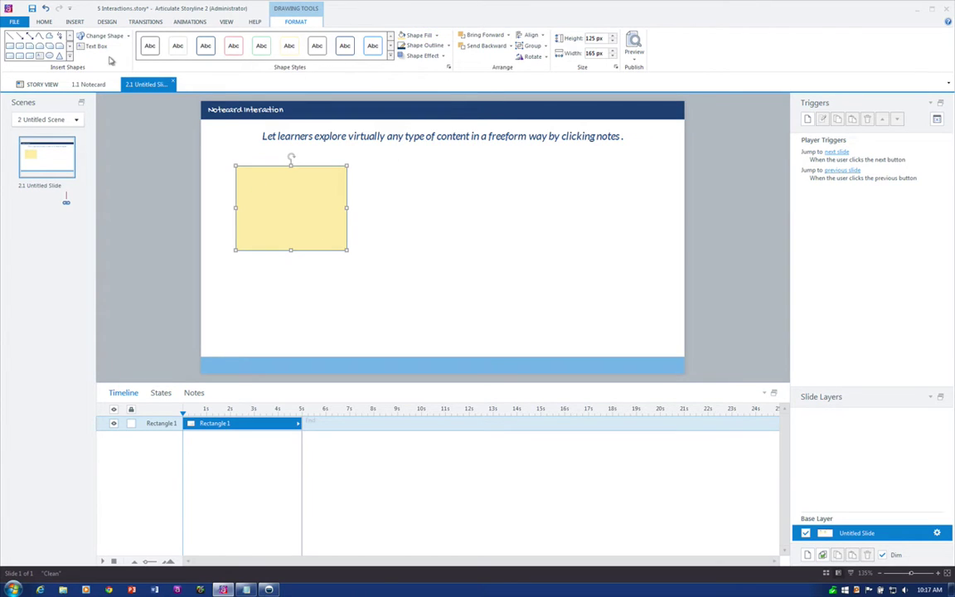
- Insert a moon shape about 97 by 49 px and place it over the rectangle's lower edge, rotated so its tips point down
click(74, 21)
click(184, 45)
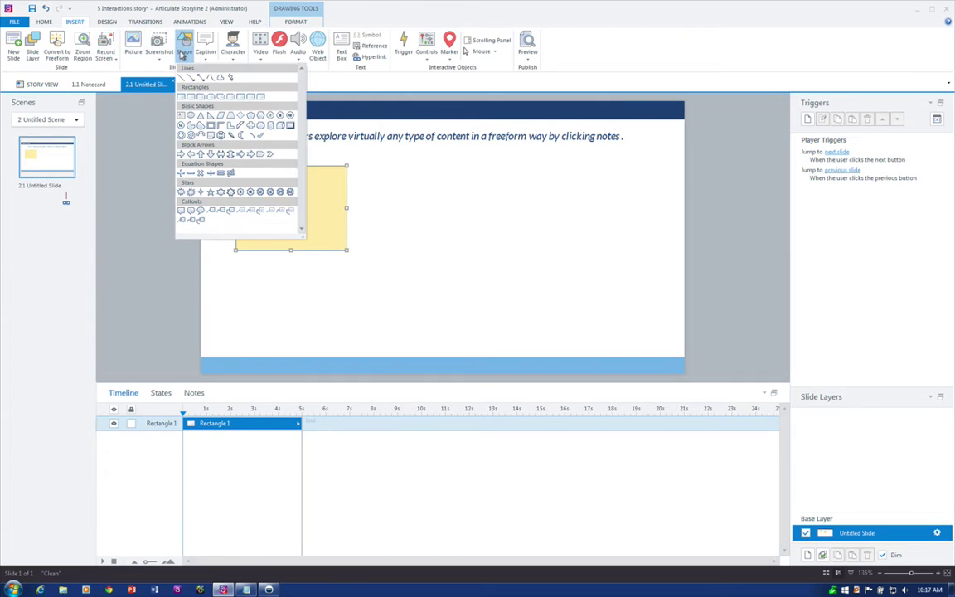
click(237, 137)
click(364, 199)
mouse_move(370, 218)
mouse_down()
mouse_move(359, 211)
mouse_move(415, 202)
mouse_move(410, 230)
mouse_up()
click(369, 220)
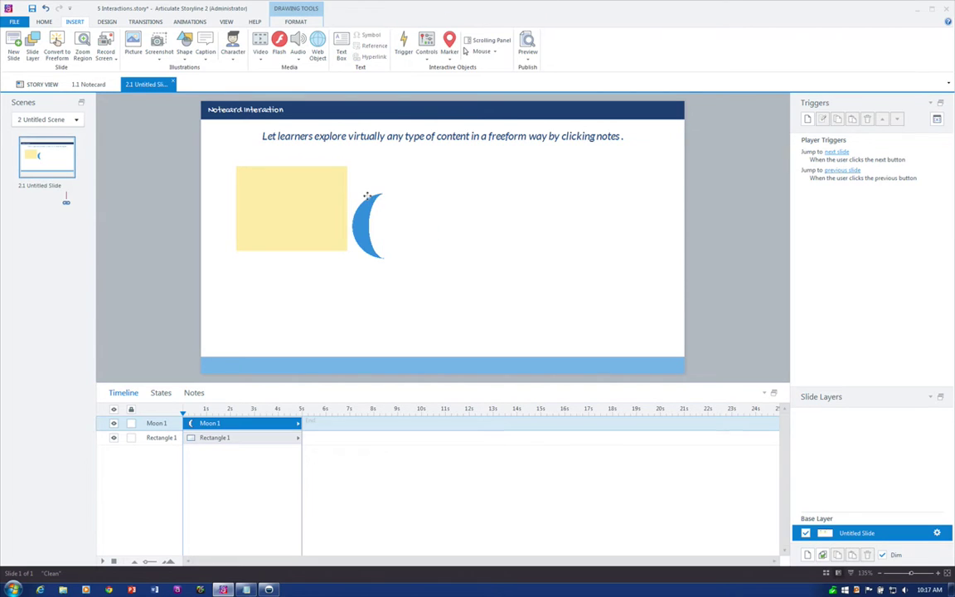
mouse_move(367, 181)
mouse_down()
mouse_move(424, 220)
mouse_move(336, 253)
mouse_move(350, 254)
mouse_move(333, 240)
mouse_up()
- Fill the moon with the near-black theme color and apply a soft edges effect to it
click(296, 21)
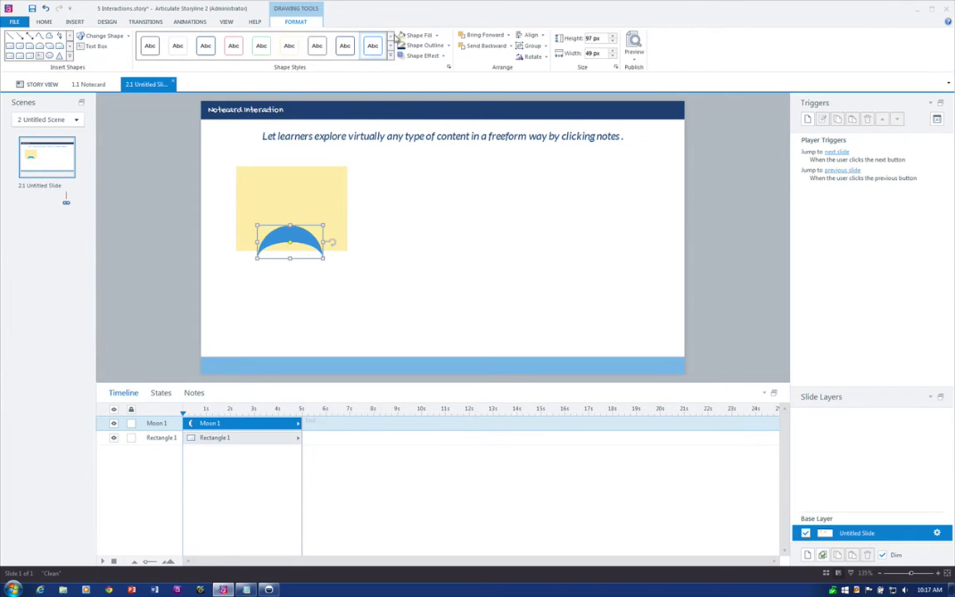
click(421, 35)
click(363, 48)
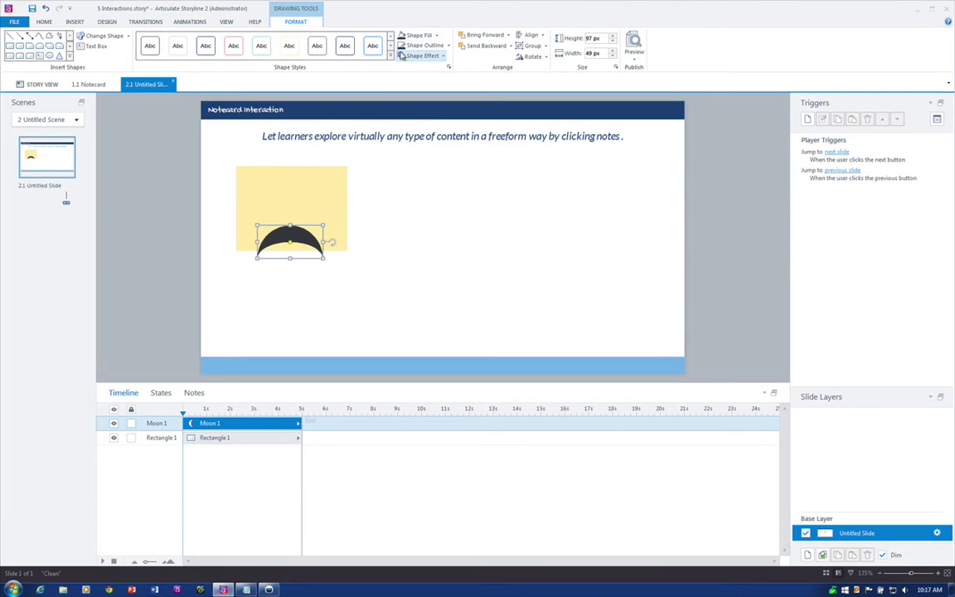
click(440, 57)
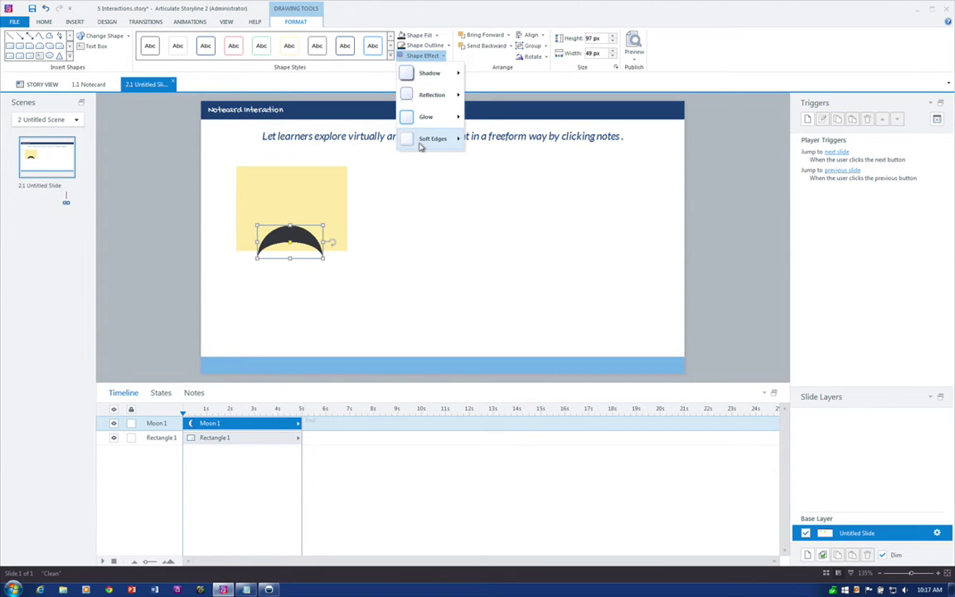
mouse_move(422, 141)
click(497, 213)
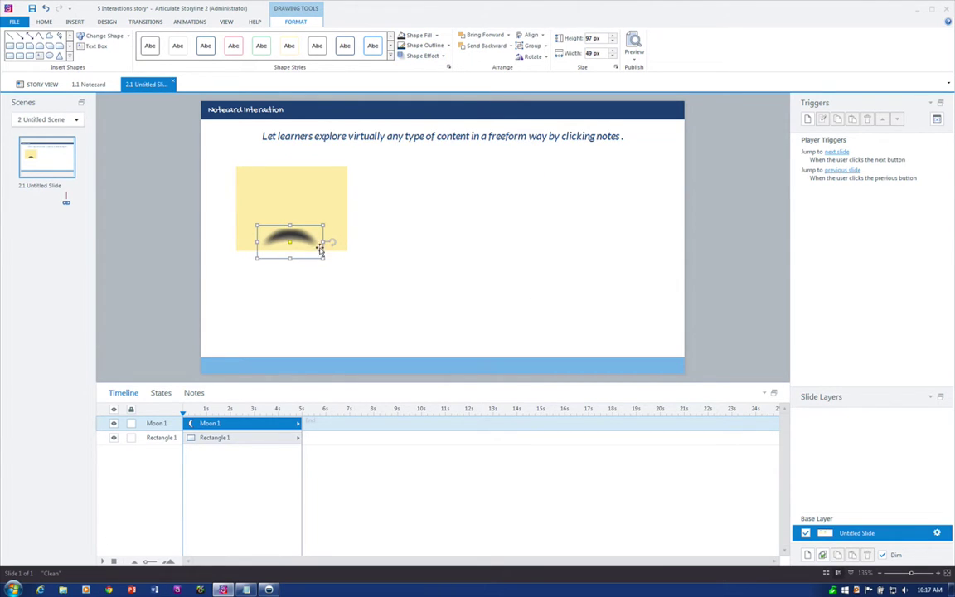
- Stretch the moon to about 161 by 50 px and send it behind the yellow rectangle
mouse_move(322, 258)
mouse_down()
mouse_move(365, 258)
mouse_move(367, 241)
mouse_move(320, 249)
mouse_move(322, 241)
mouse_up()
right_click(307, 241)
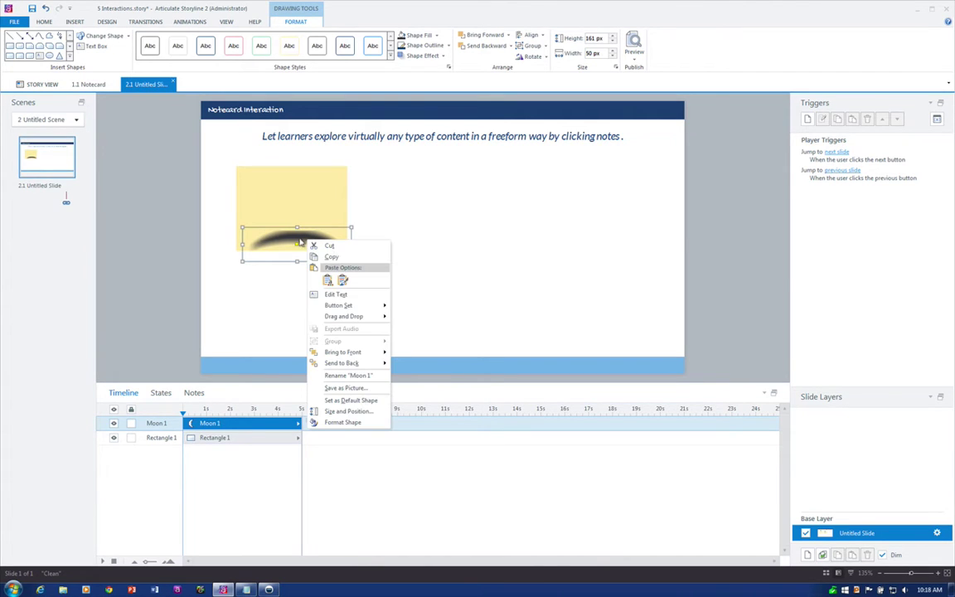
click(327, 364)
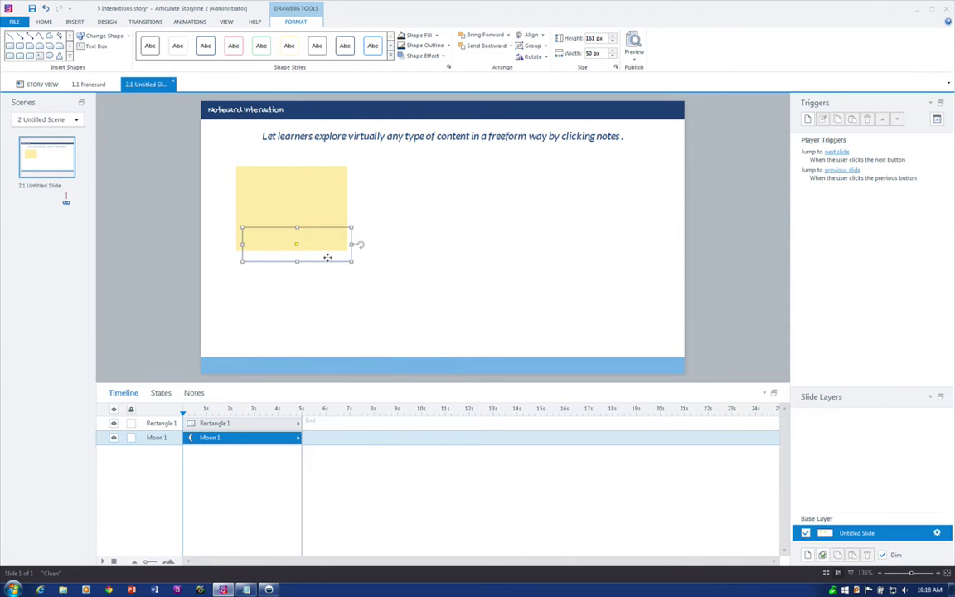
- Position the moon behind the rectangle so only its tips show as a curved shadow under the lower edge
drag(328, 257, 323, 263)
click(414, 244)
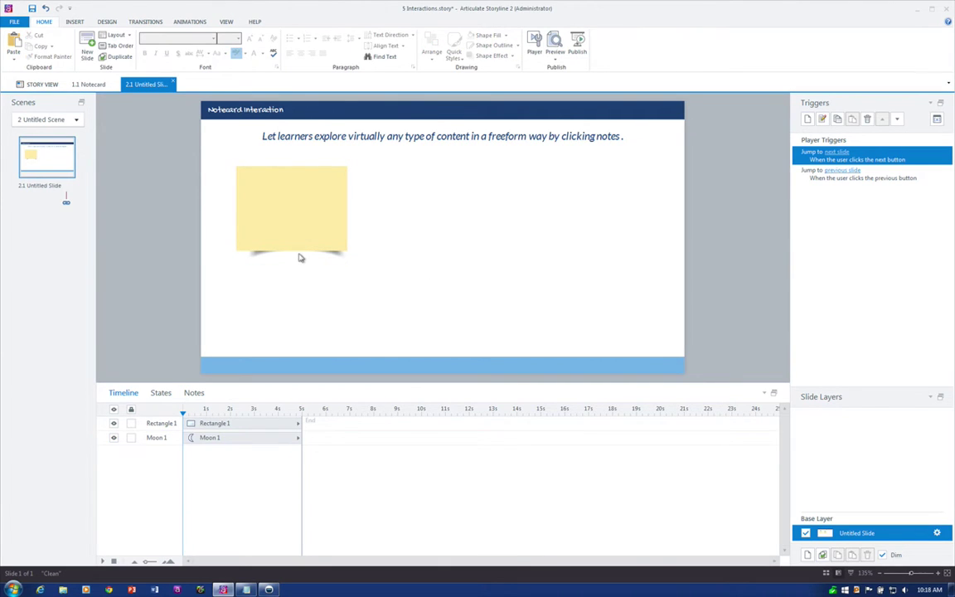
click(334, 250)
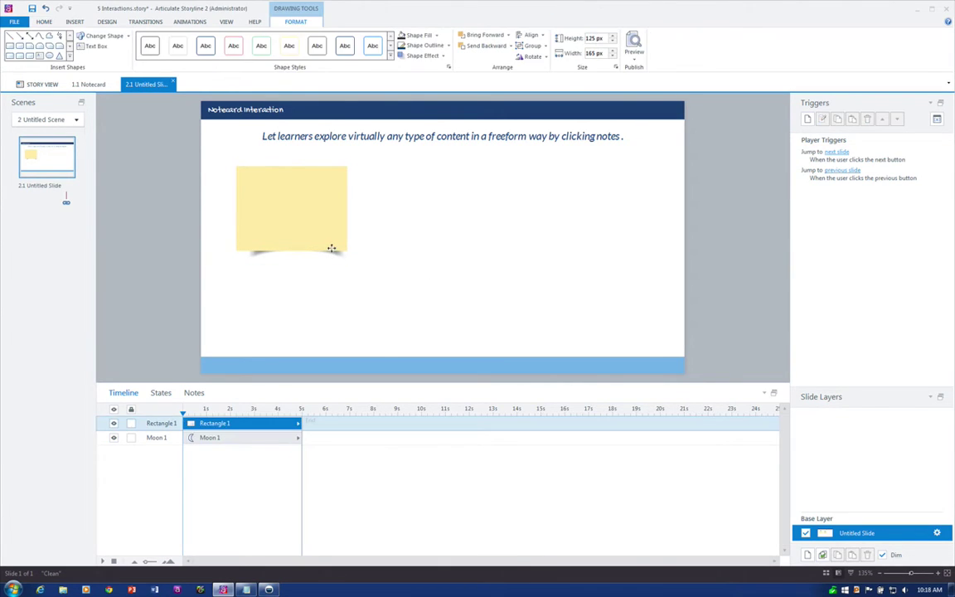
click(332, 260)
drag(226, 226, 244, 217)
key(Left)
key(Left)
key(Left)
key(Left)
key(Down)
key(Down)
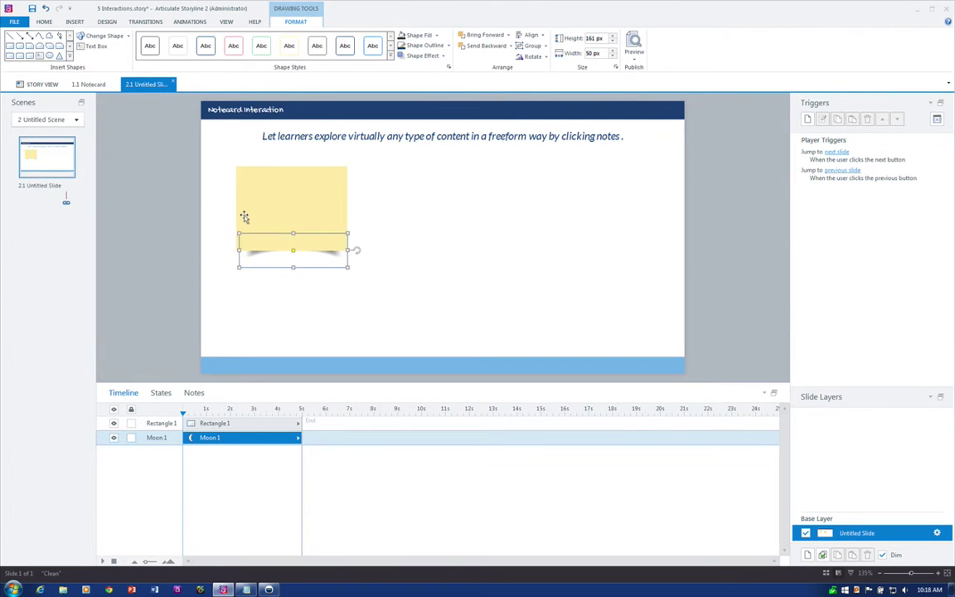
- Set the moon's solid fill transparency to 32%
right_click(312, 269)
click(340, 451)
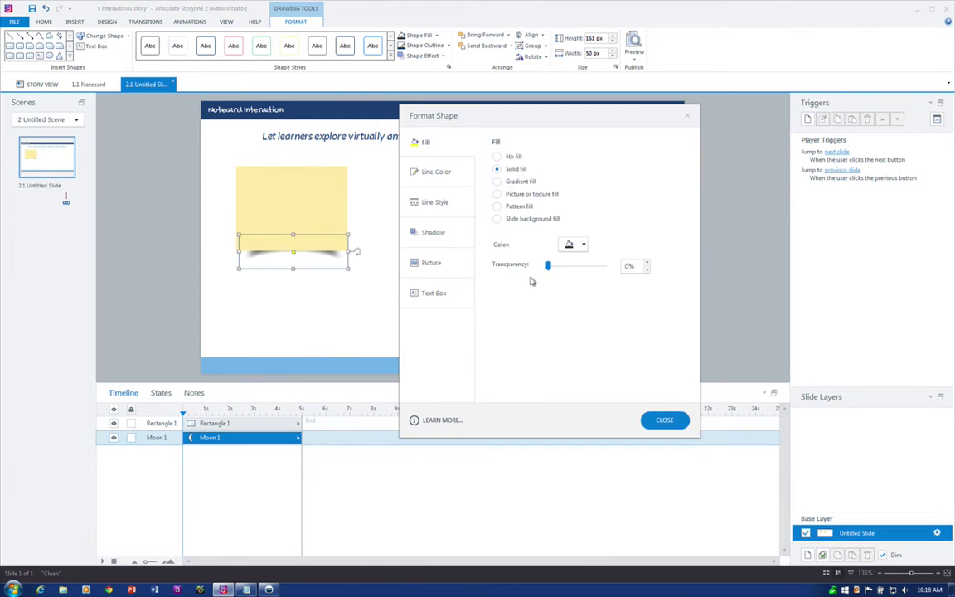
drag(548, 265, 566, 265)
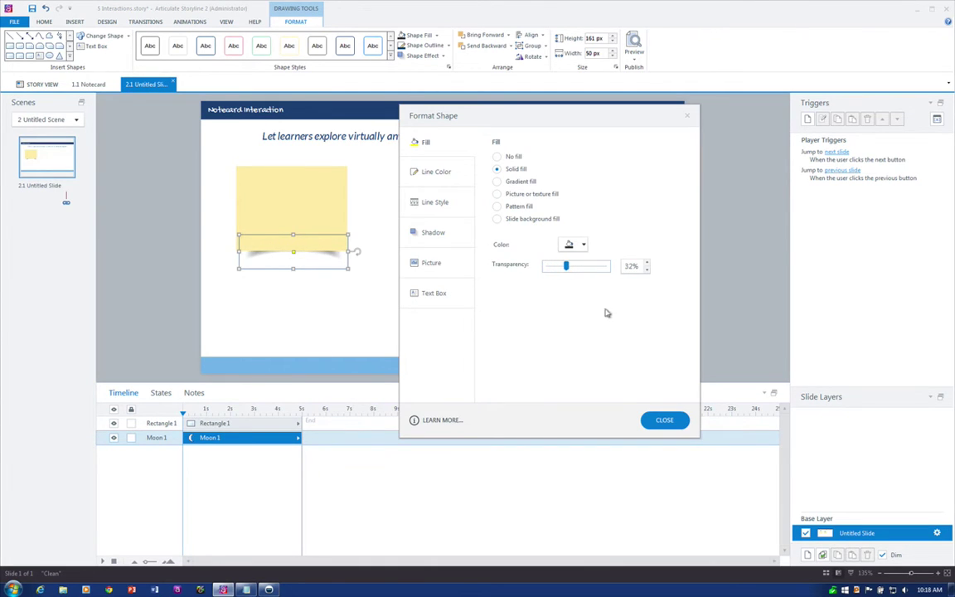
click(662, 420)
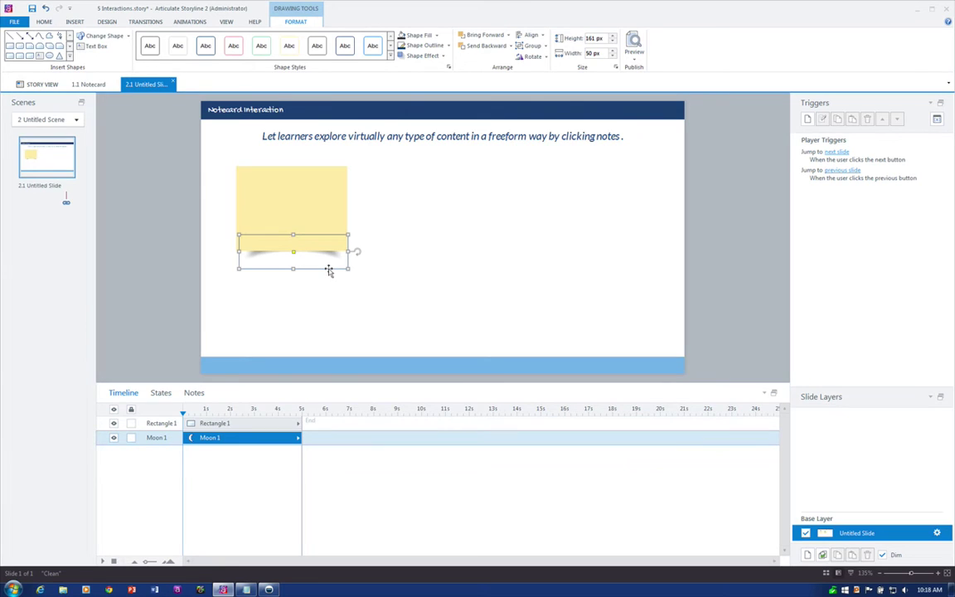
- Move the moon shadow from the slide into the yellow rectangle's Normal state and send it to the back there
key(Delete)
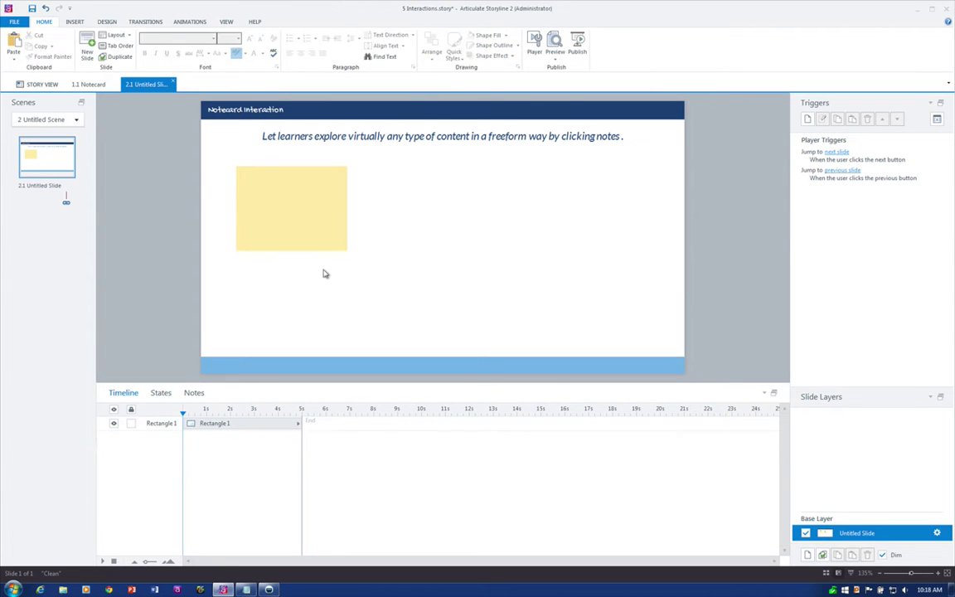
click(281, 215)
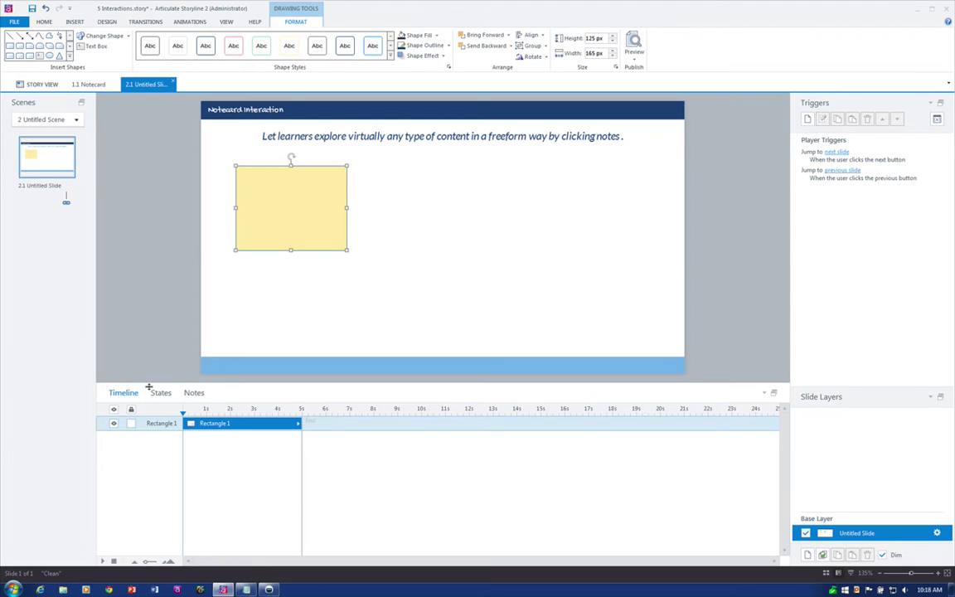
click(161, 392)
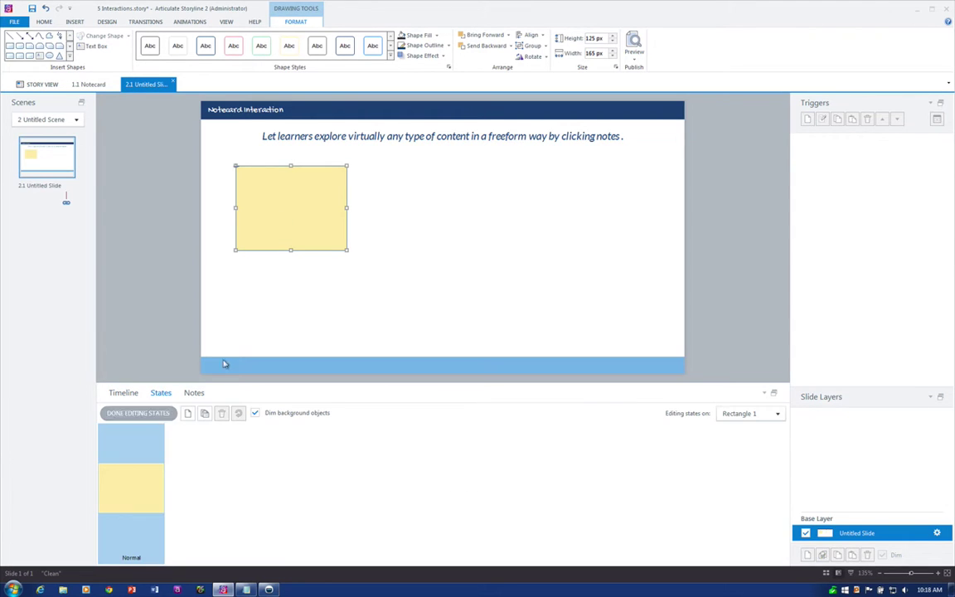
key(ctrl+v)
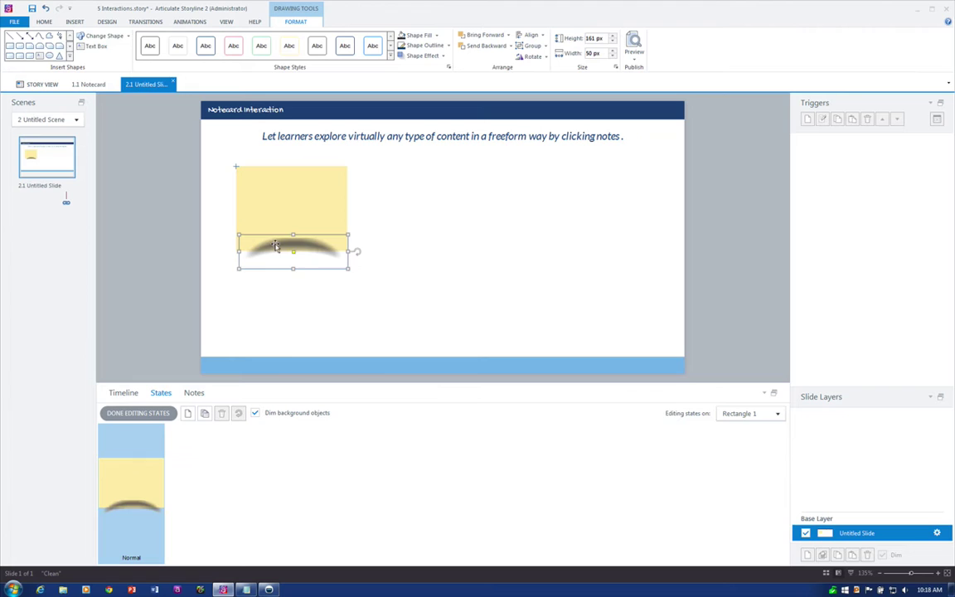
right_click(271, 246)
mouse_move(313, 368)
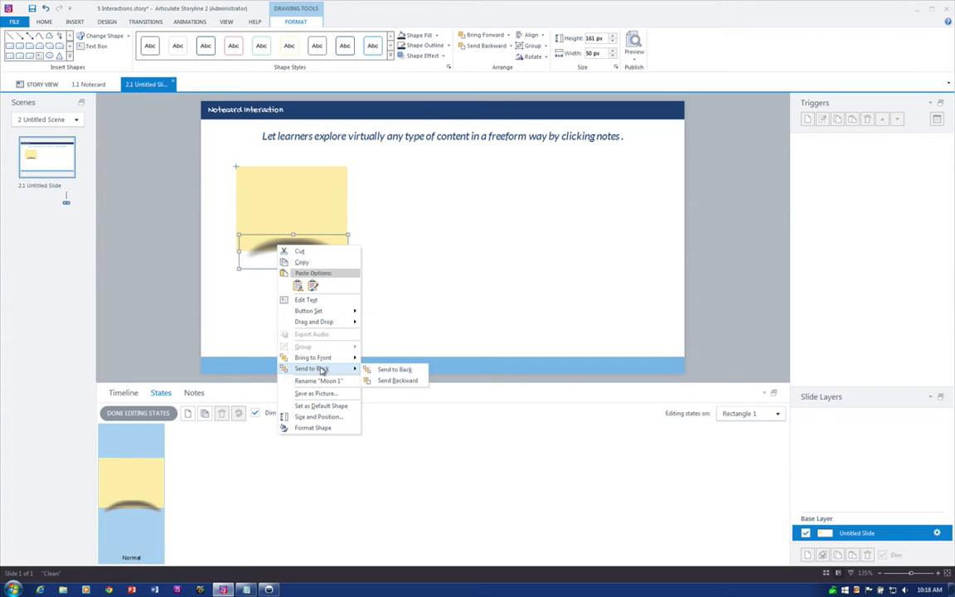
click(385, 369)
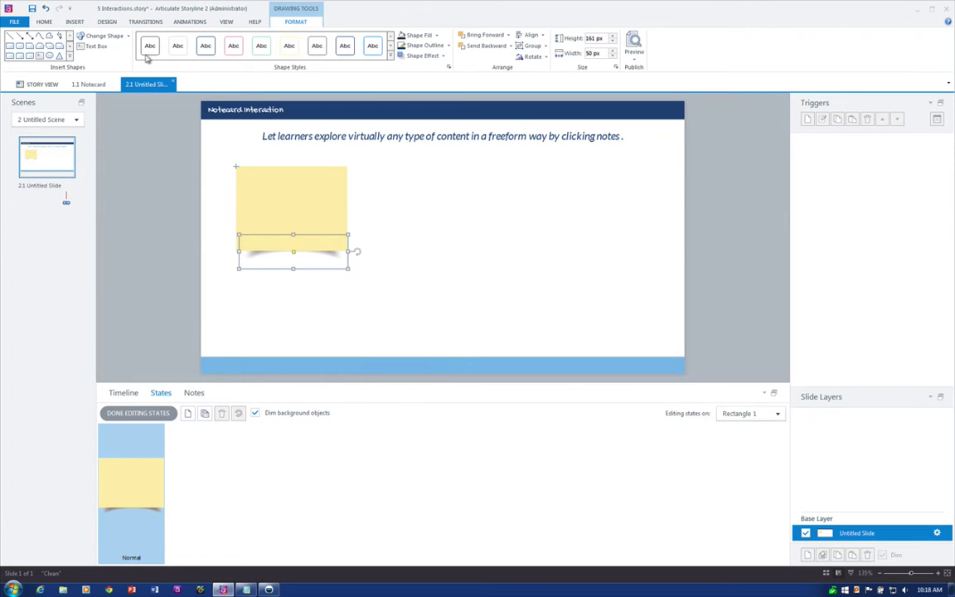
- Add a small blue circle as a pin at the top centre of the yellow rectangle's Normal state
click(76, 22)
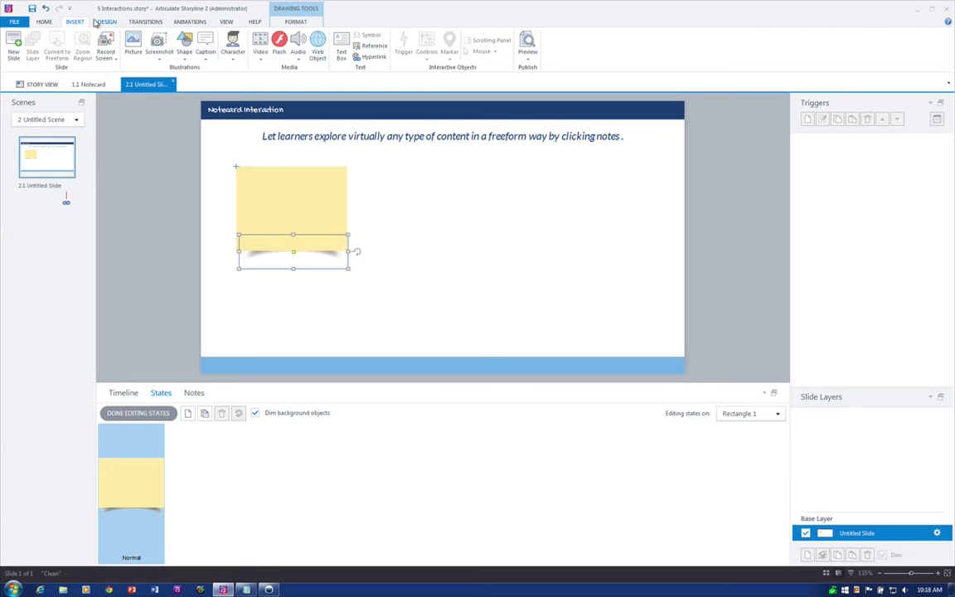
click(184, 49)
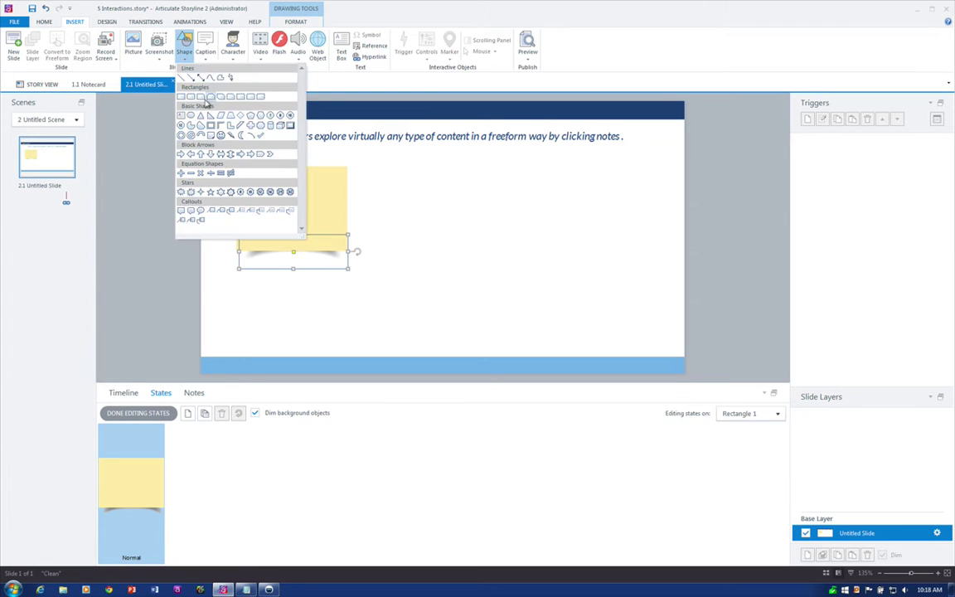
click(181, 115)
click(271, 148)
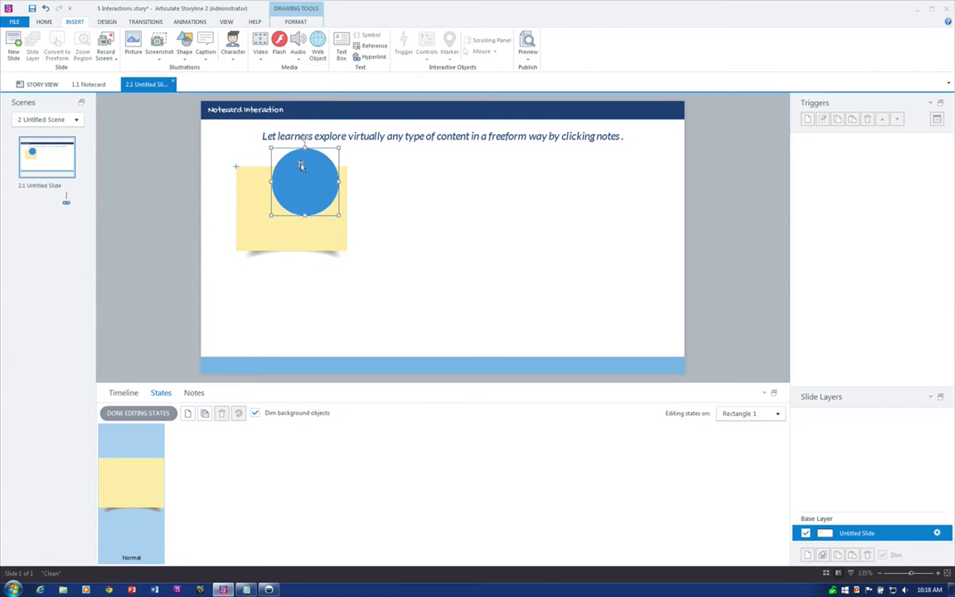
mouse_move(305, 165)
mouse_down()
mouse_move(281, 202)
mouse_move(298, 175)
mouse_move(288, 160)
mouse_move(291, 167)
mouse_up()
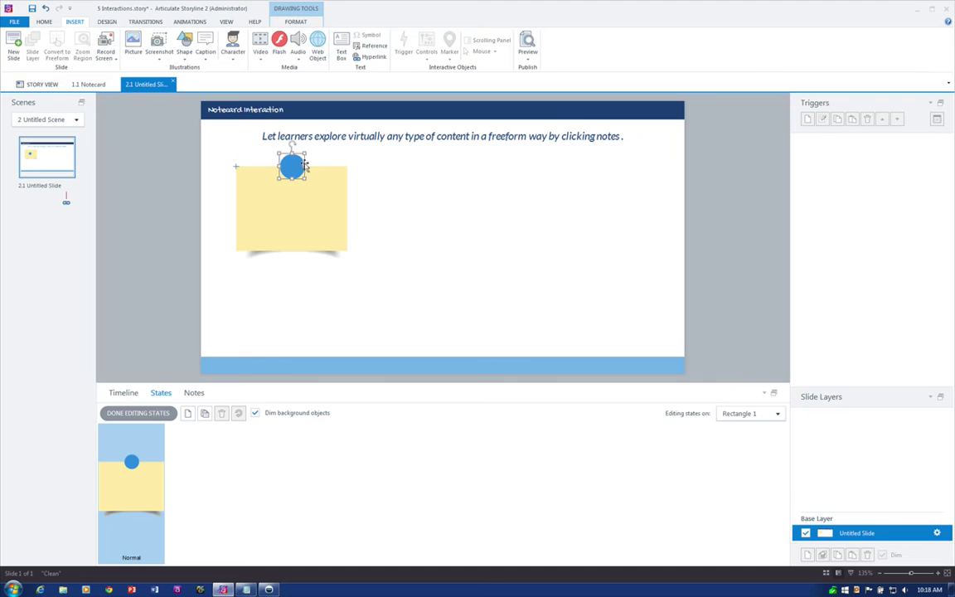
drag(305, 154, 299, 161)
- Label the yellow rectangle "Note 1" in dark text at font size 20
click(276, 207)
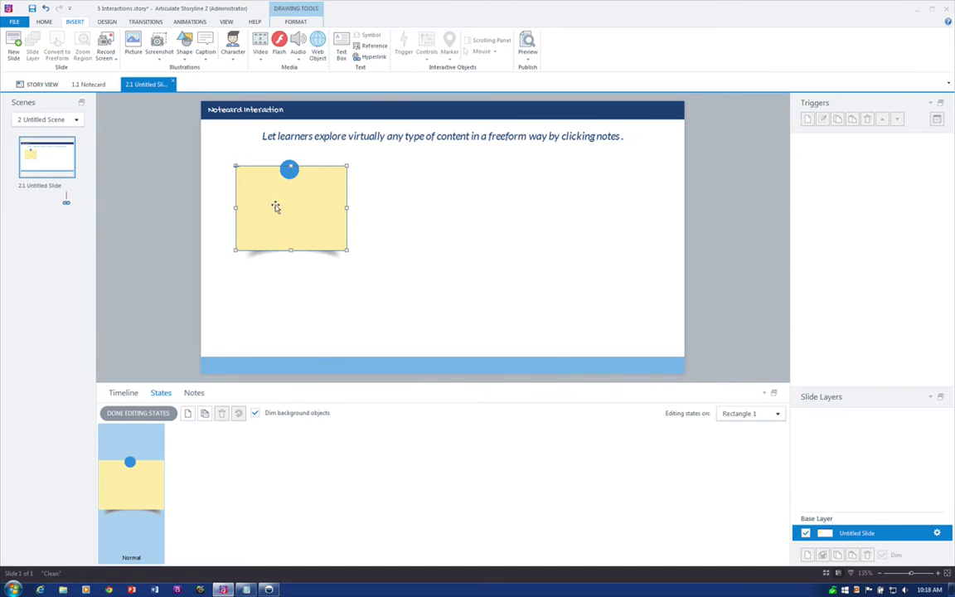
text(Note 1)
key(ctrl+a)
click(35, 21)
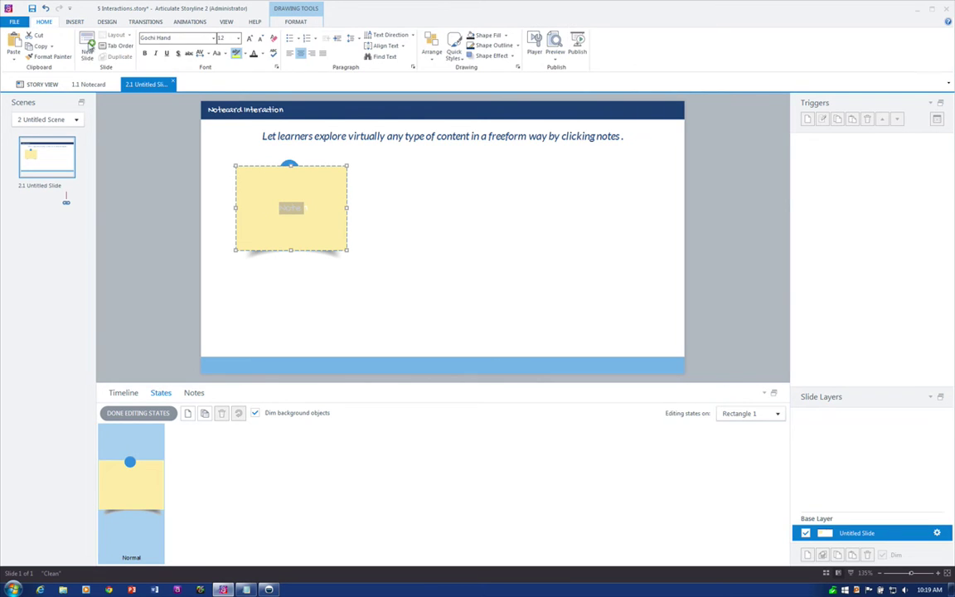
scroll(222, 38, up, 3)
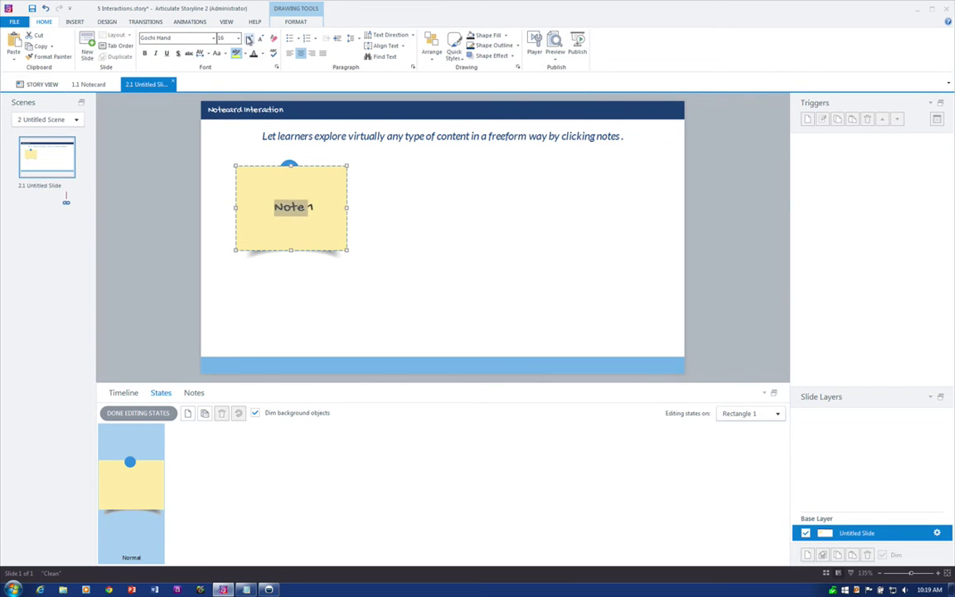
click(437, 258)
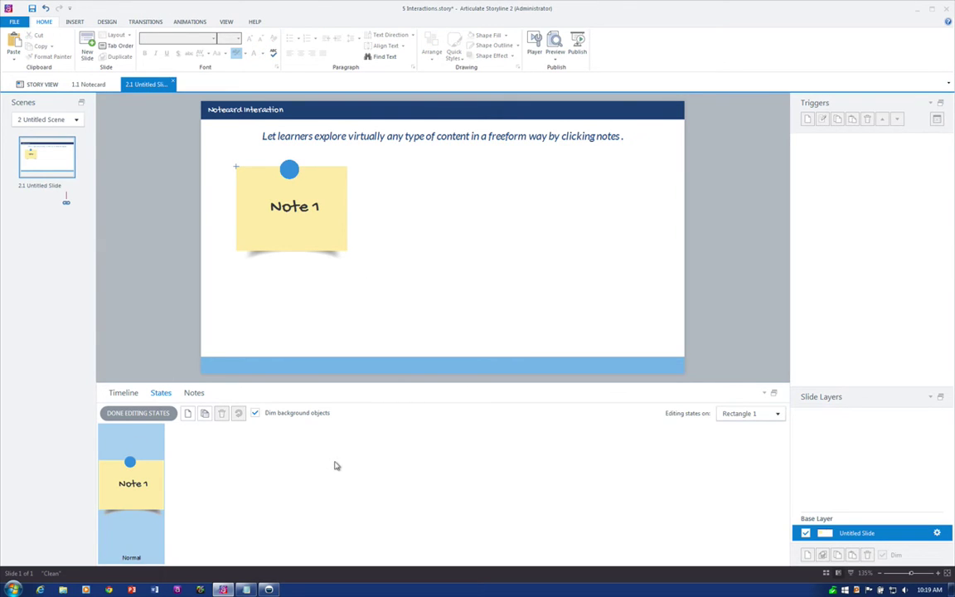
- Nudge the blue pin slightly higher on the note and finish editing the note's states
click(290, 170)
drag(289, 172, 289, 170)
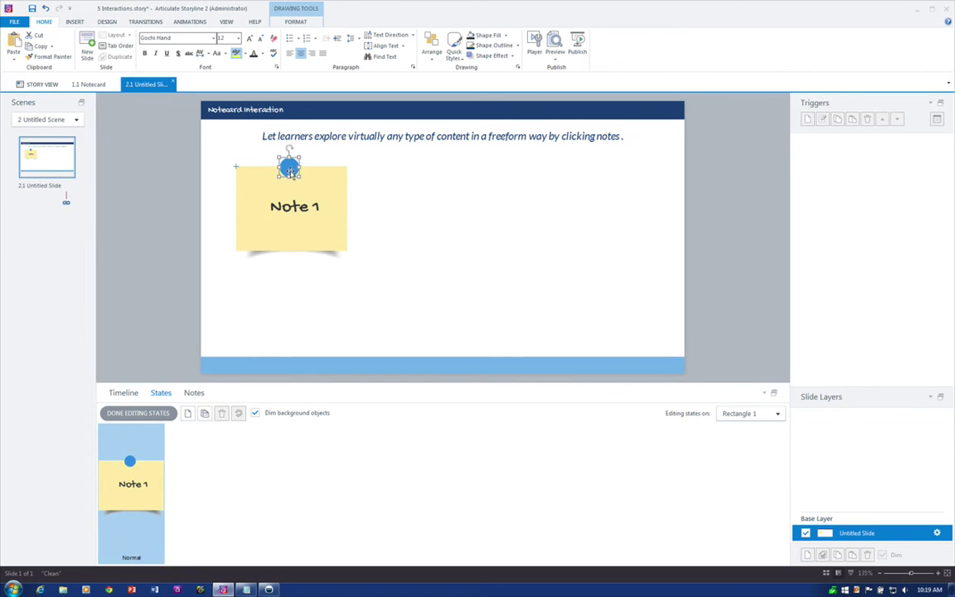
click(155, 412)
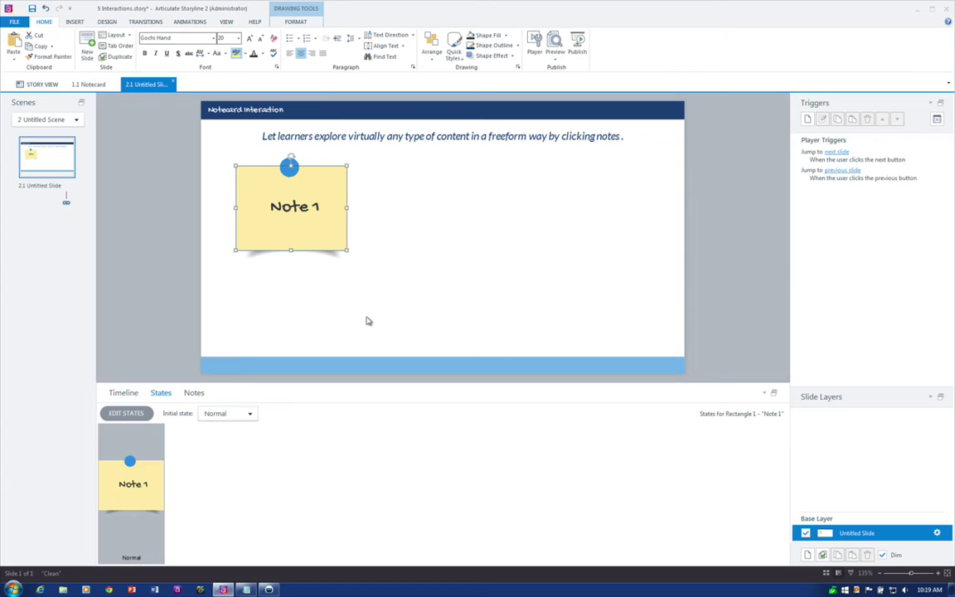
click(560, 183)
drag(590, 149, 280, 305)
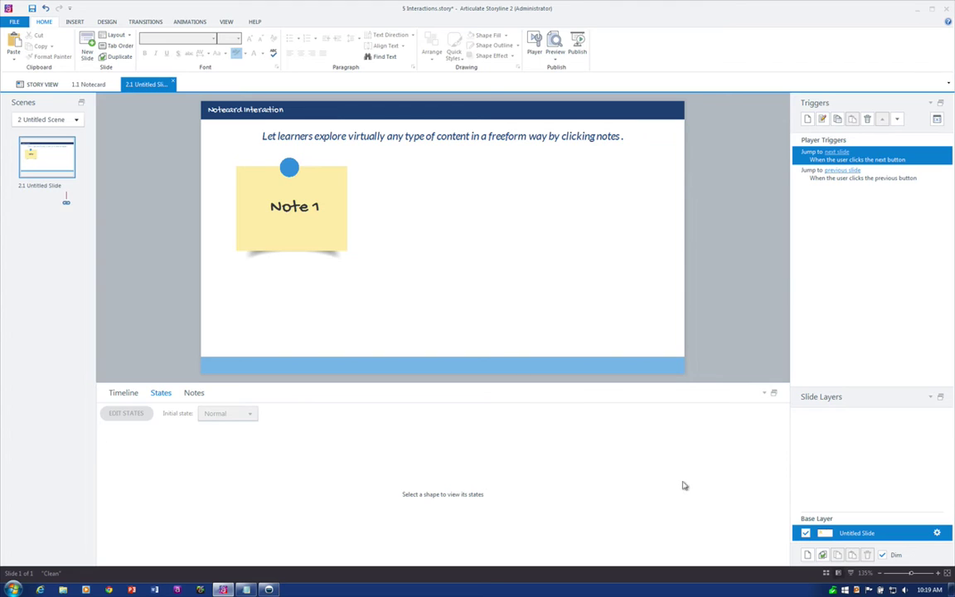
- Add a new slide layer named Note1
click(807, 555)
double_click(845, 503)
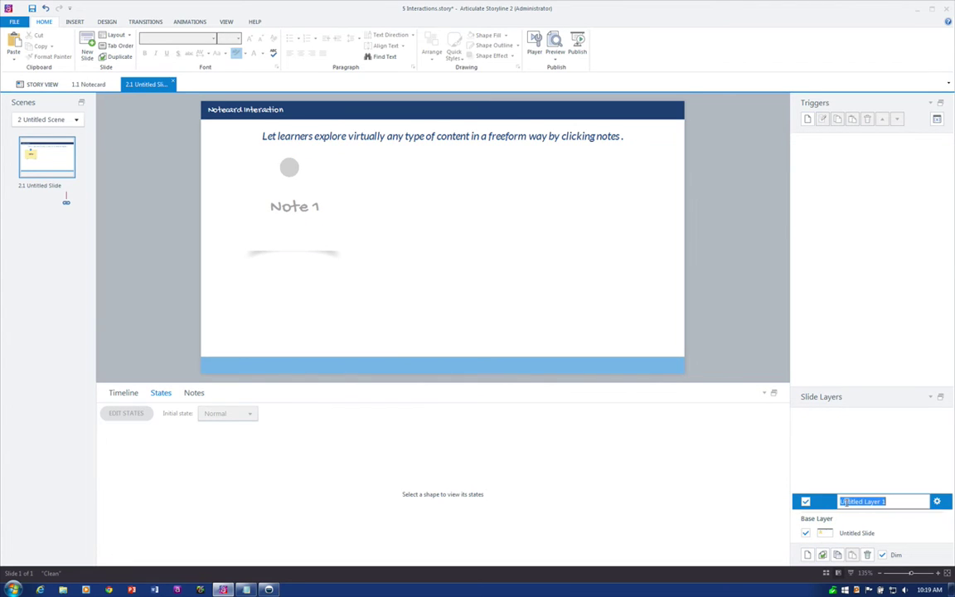
text(Note1)
key(Return)
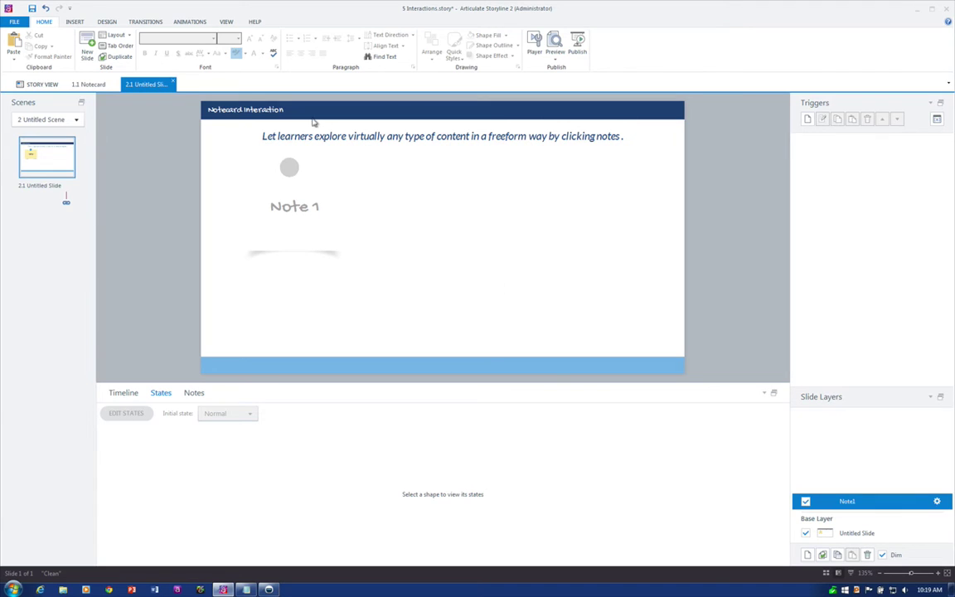
- Draw a rectangle about 611 by 304 px covering most of the slide's content area on the Note1 layer
click(74, 21)
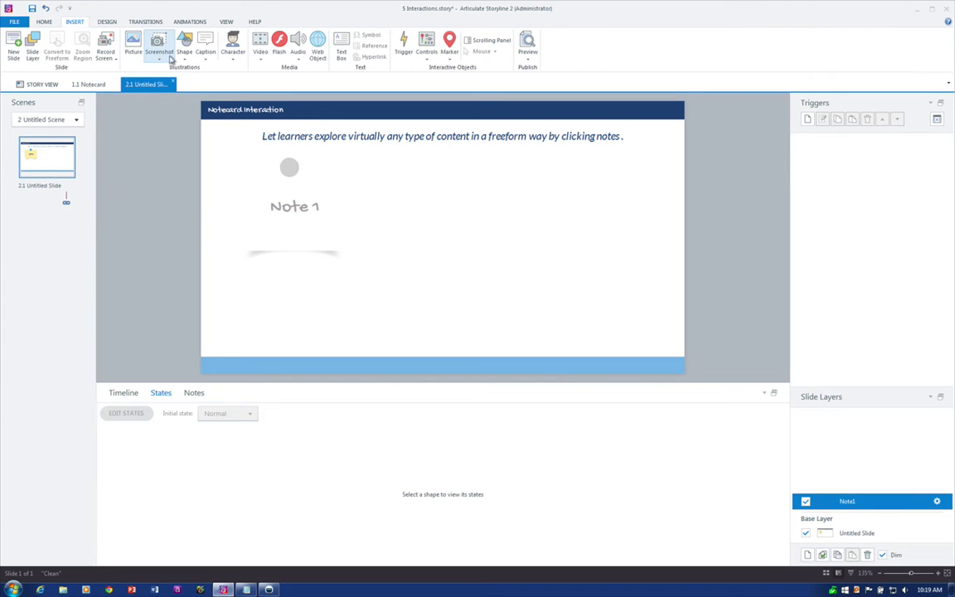
click(176, 59)
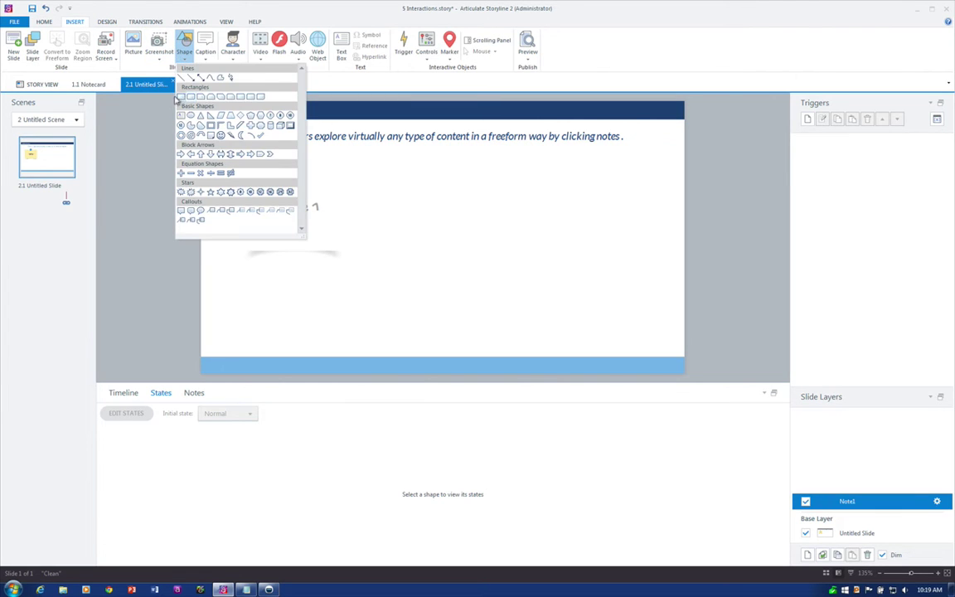
click(170, 92)
drag(241, 136, 651, 340)
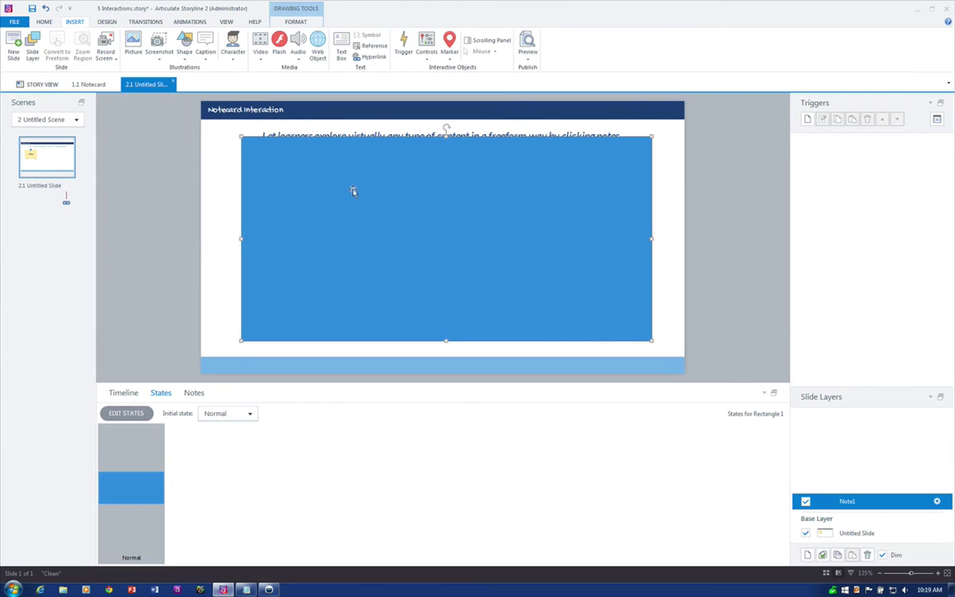
- Fill the large rectangle on the Note1 layer with the pale yellow used for the sticky note
click(296, 22)
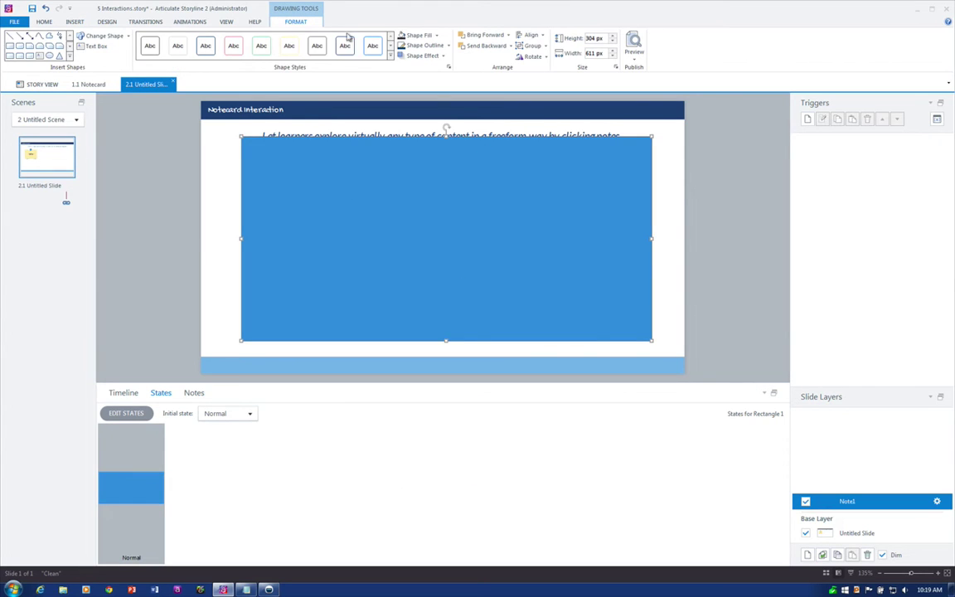
click(428, 35)
click(436, 35)
click(440, 58)
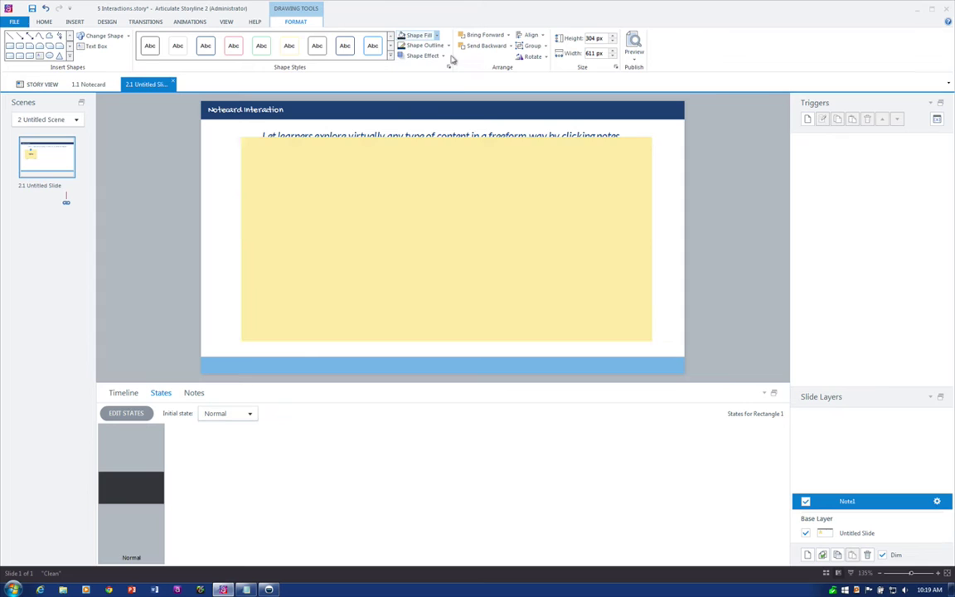
click(187, 173)
- Insert the Atsumi photographic character in the Torso crop on the Note1 layer
click(73, 21)
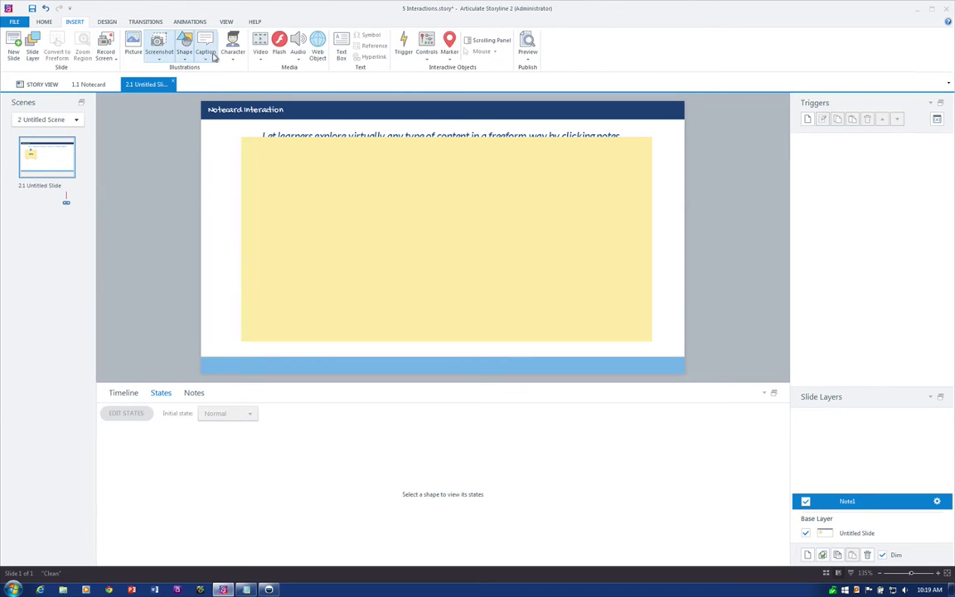
click(233, 51)
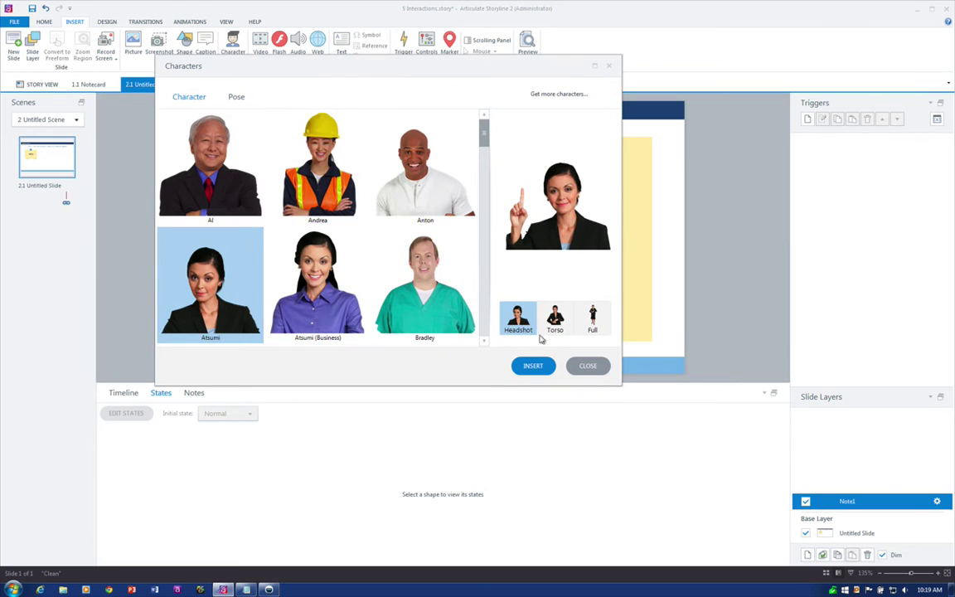
click(554, 319)
click(533, 366)
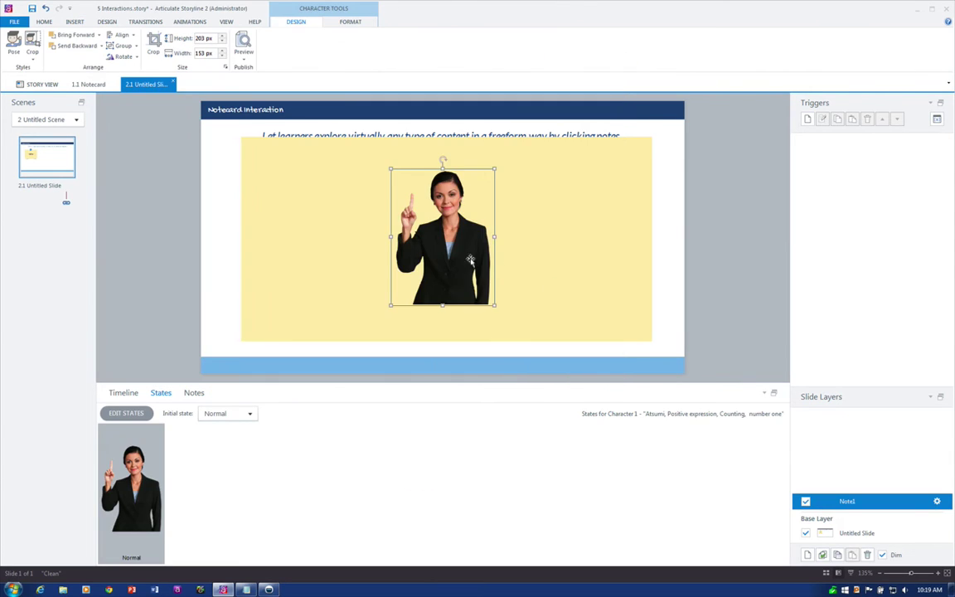
- Enlarge the character to about 192 by 255 px and stand it at the lower right of the yellow rectangle
drag(470, 260, 497, 260)
drag(520, 305, 571, 341)
drag(504, 277, 577, 294)
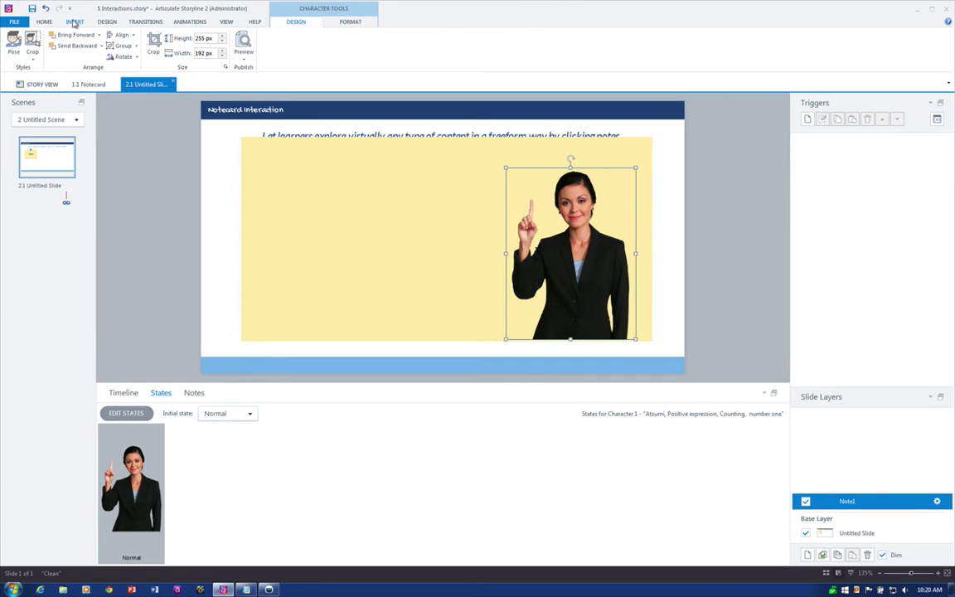
- Draw a circle about 43 by 43 px and place it on the yellow rectangle's upper-right corner
click(73, 23)
click(184, 46)
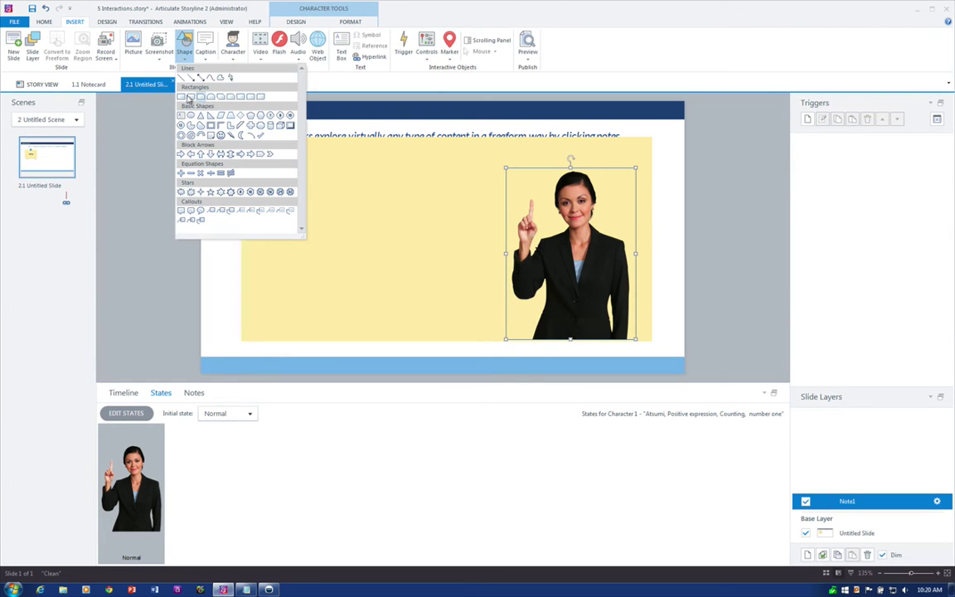
click(190, 115)
drag(350, 184, 419, 252)
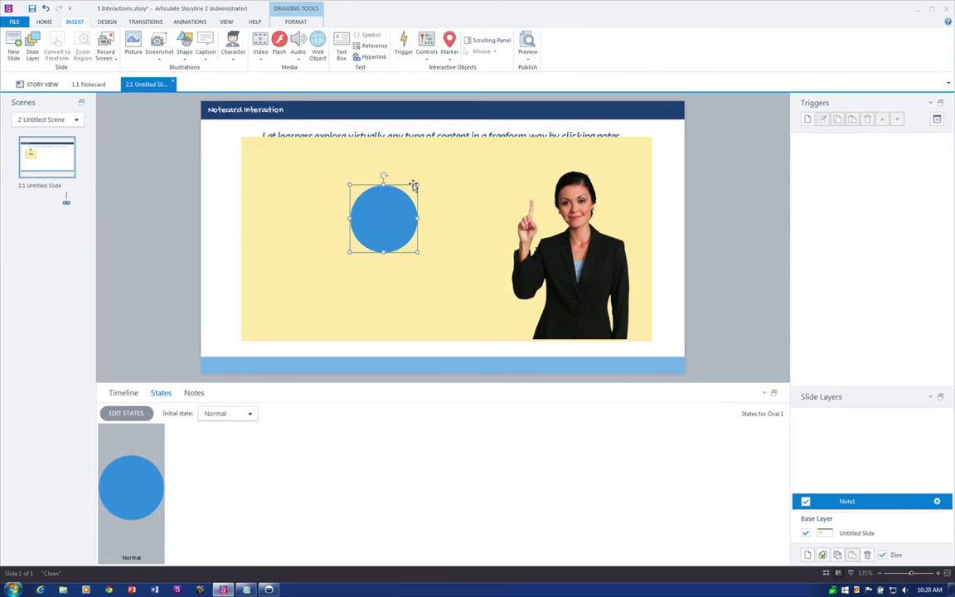
drag(412, 188, 654, 133)
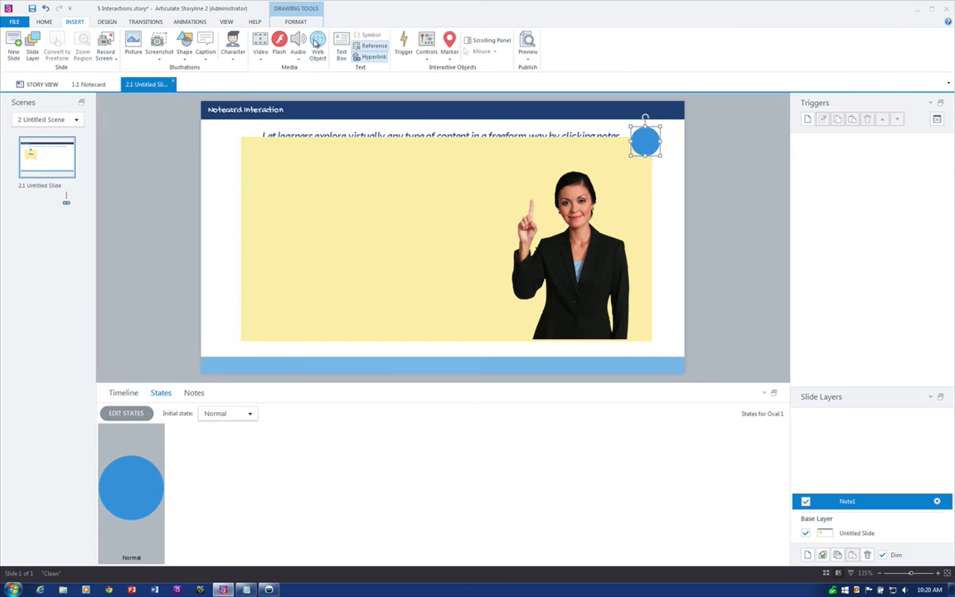
- Fill the corner circle with a dark red theme colour
click(296, 21)
click(419, 35)
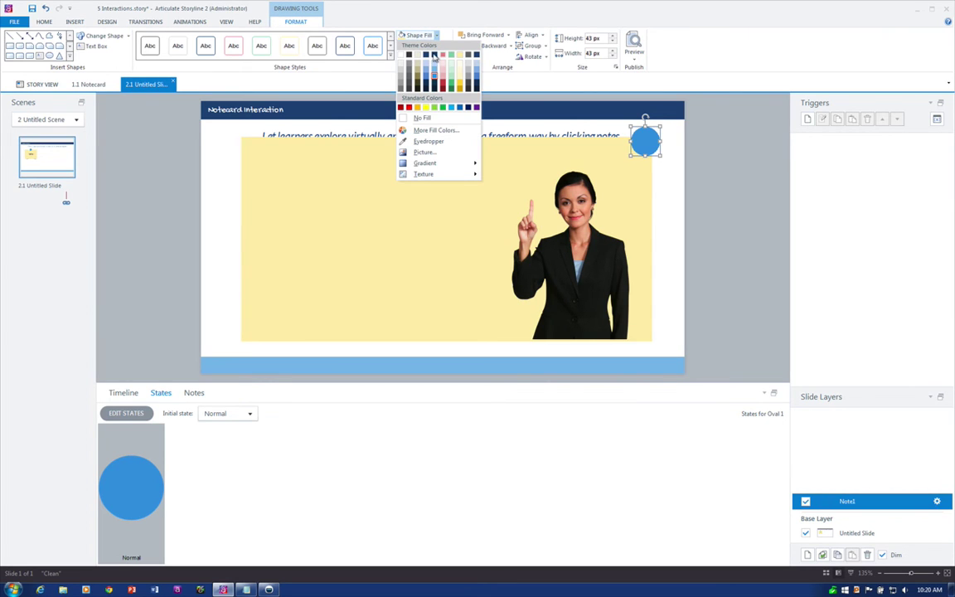
click(442, 83)
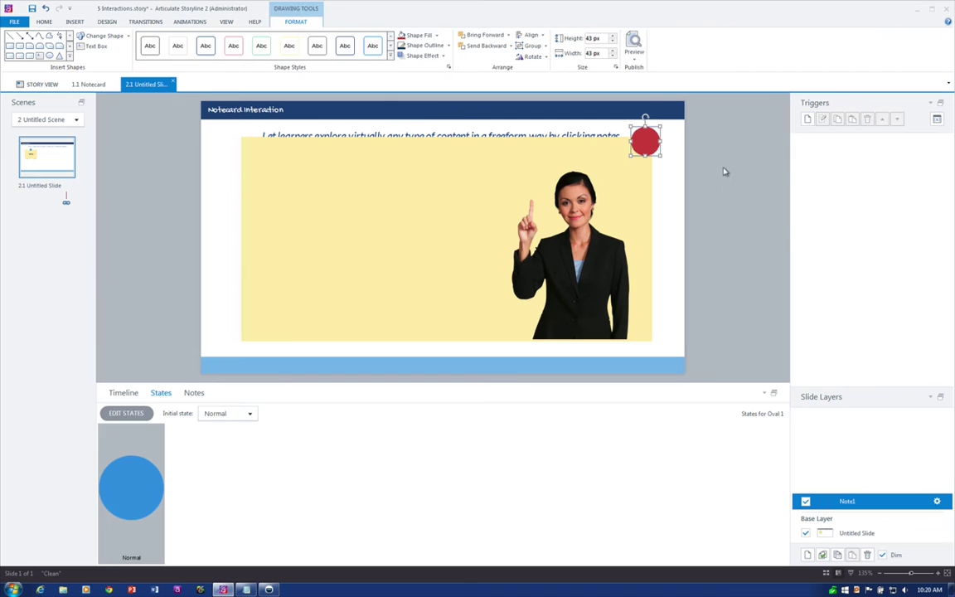
click(727, 173)
- Add a trigger to the red circle that hides this layer when the user clicks it
click(645, 141)
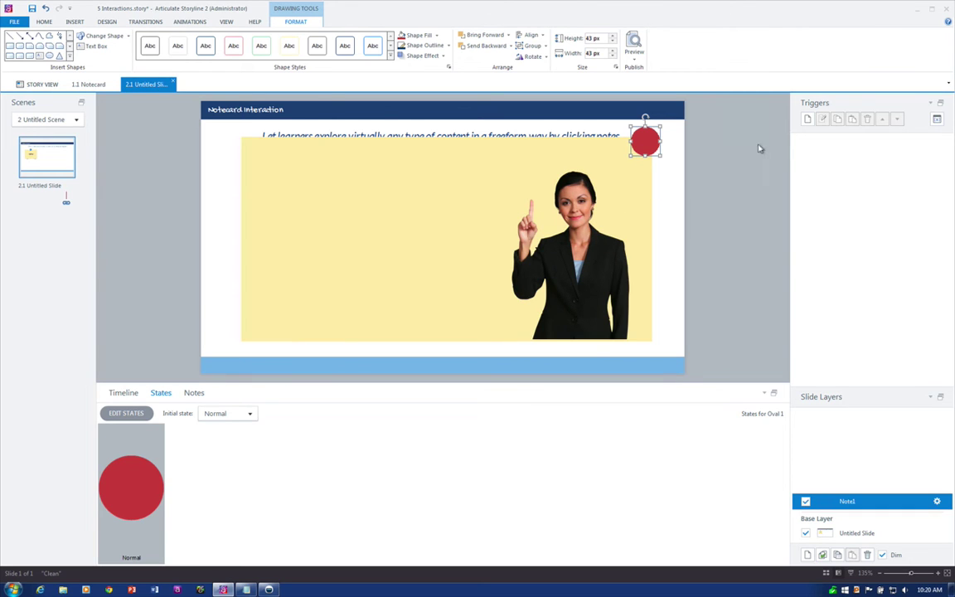
click(806, 121)
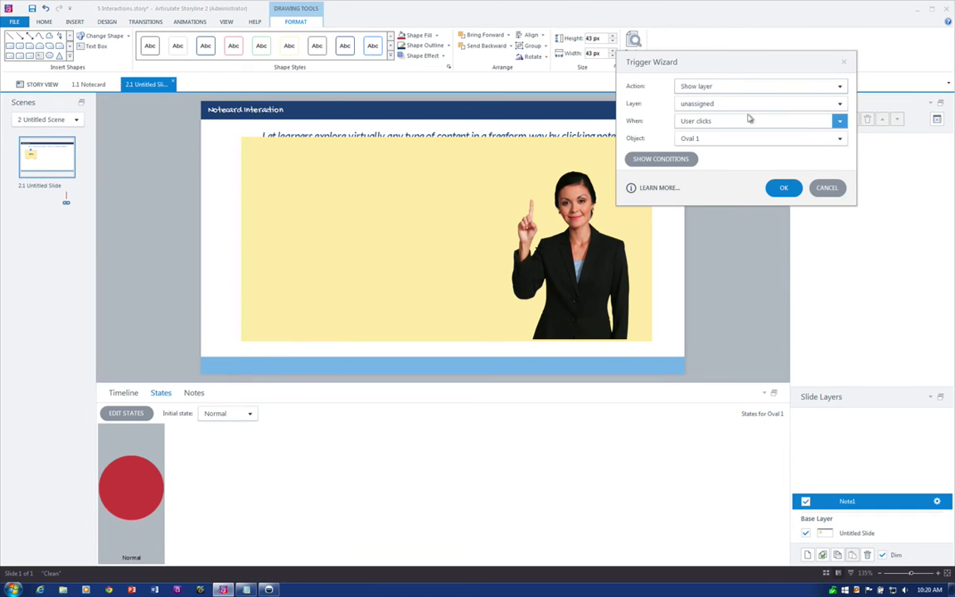
click(710, 87)
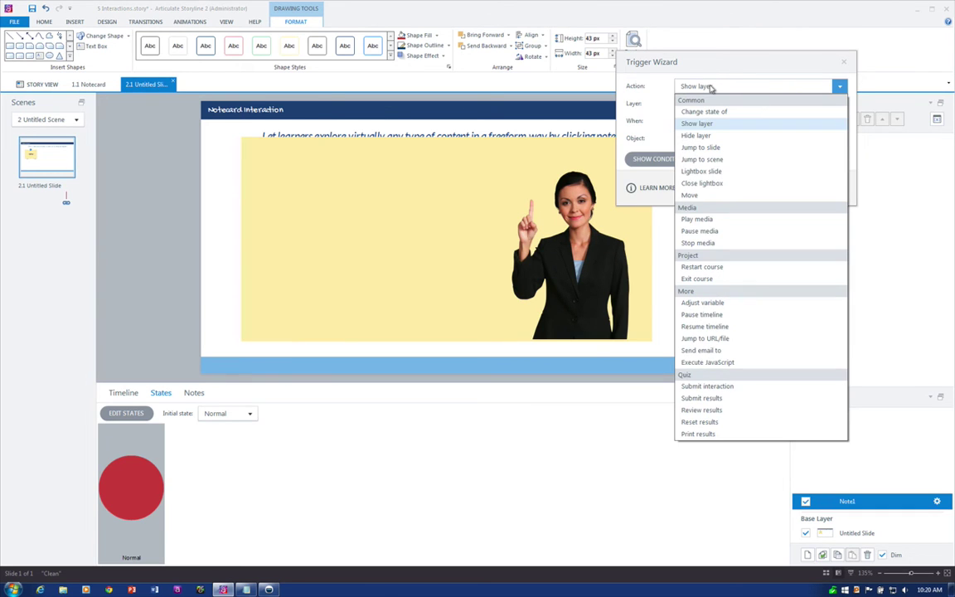
click(710, 136)
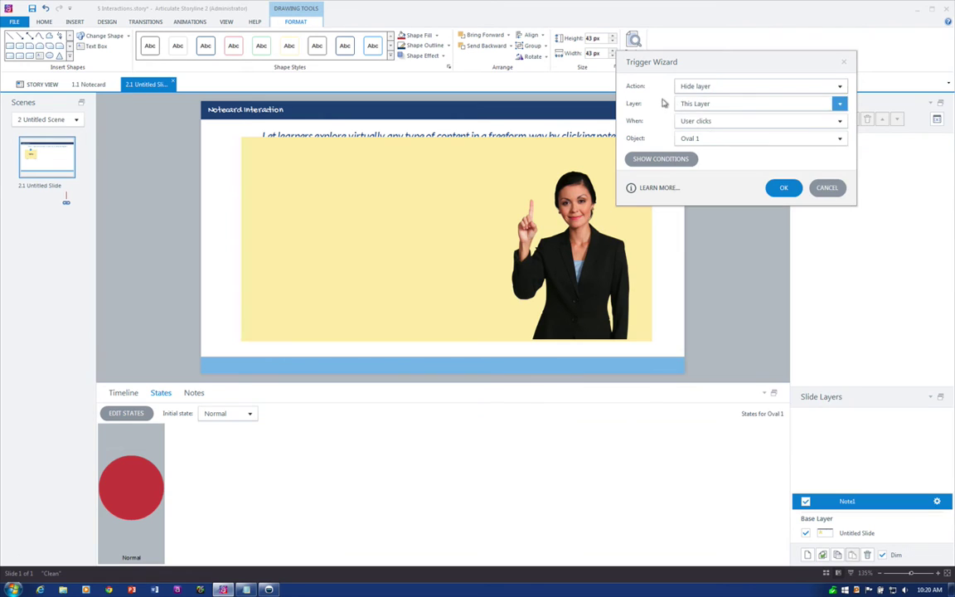
click(783, 187)
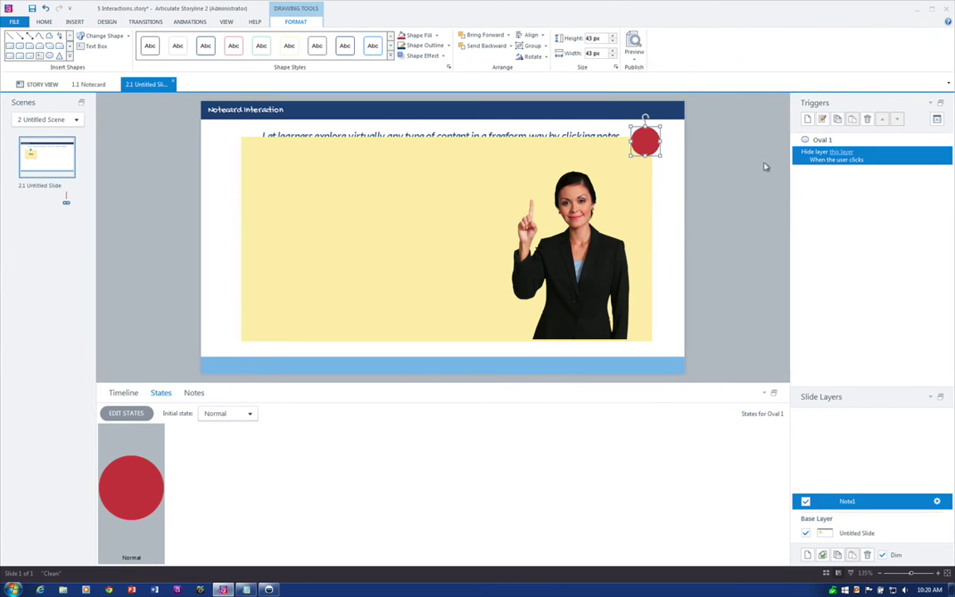
- On the base layer, add a trigger to the Note 1 sticky note that shows layer Note1 when the user clicks it
click(854, 532)
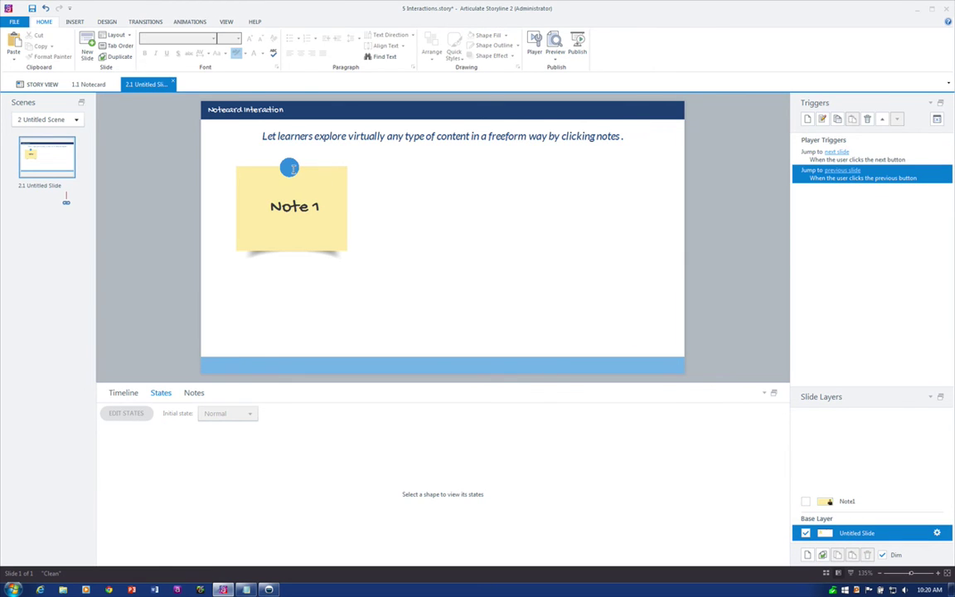
click(291, 206)
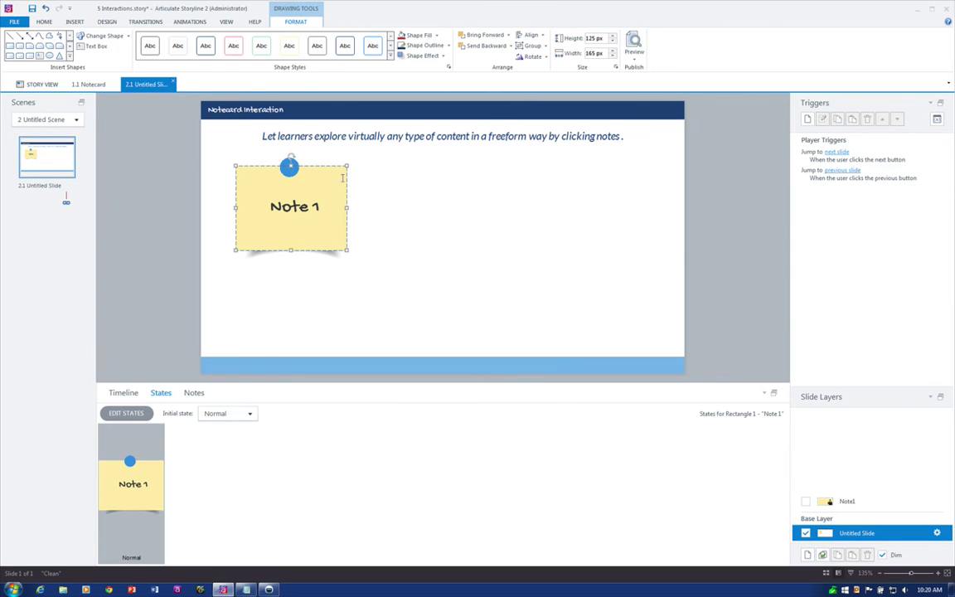
click(806, 118)
click(697, 86)
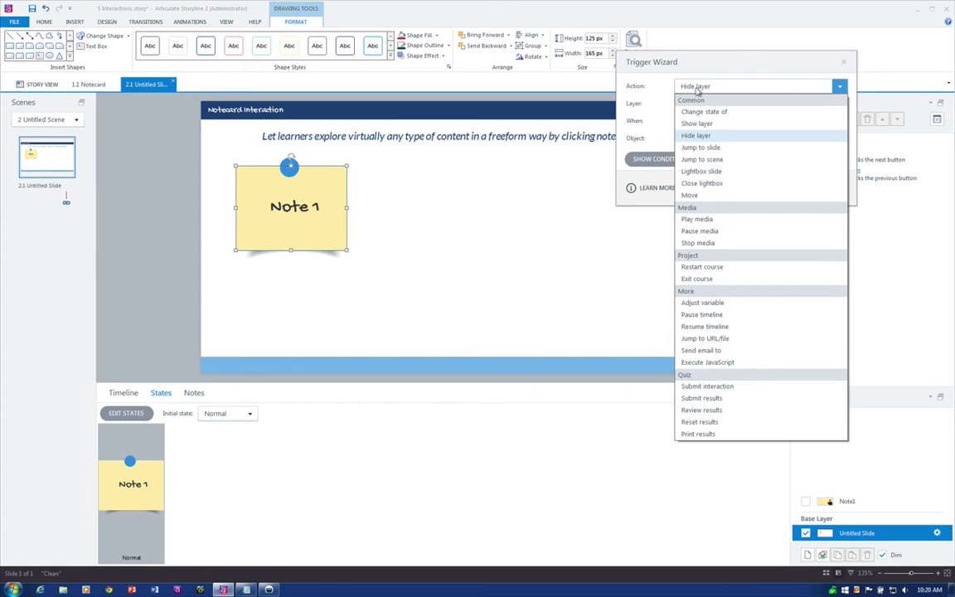
click(715, 123)
click(690, 103)
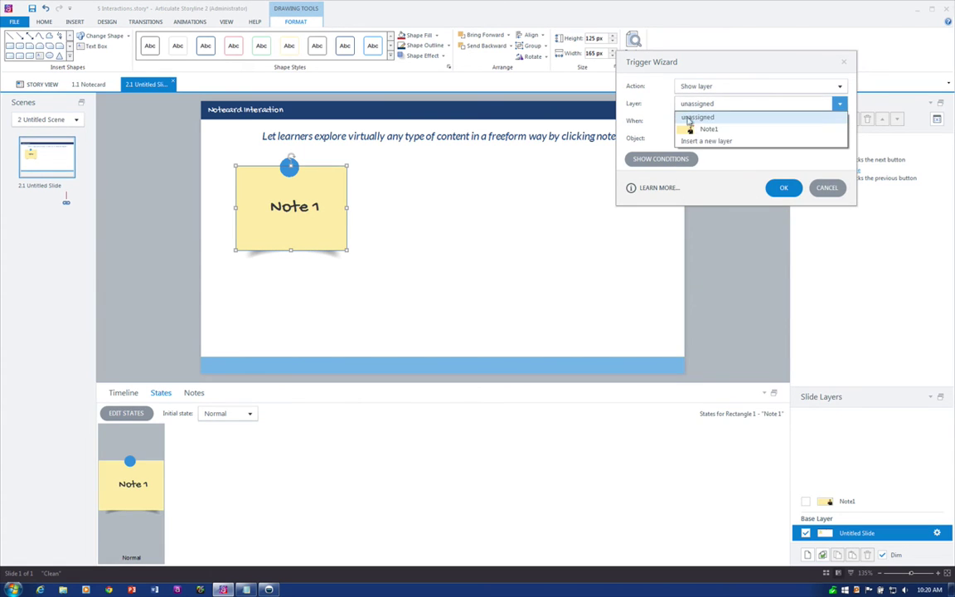
click(718, 131)
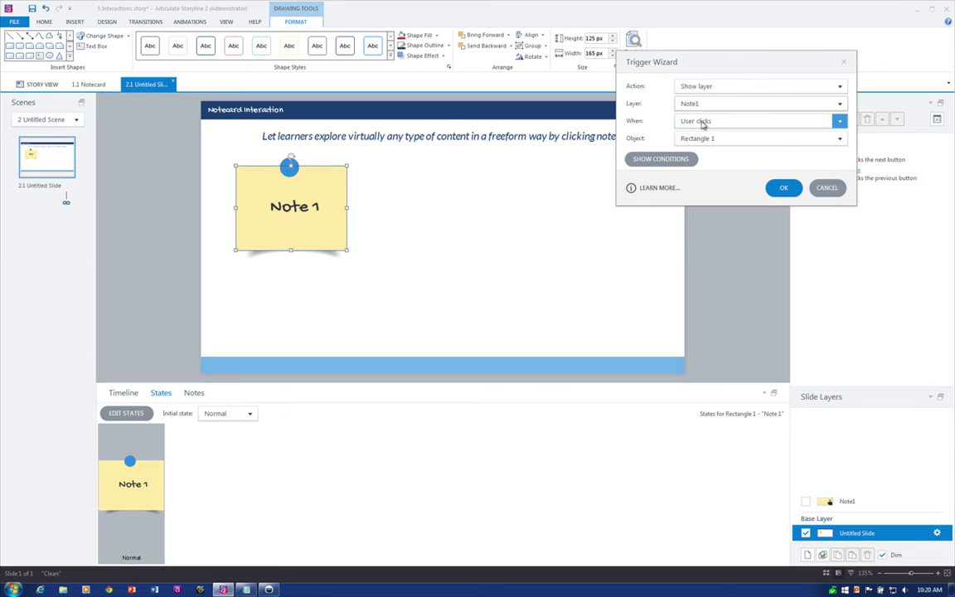
click(779, 188)
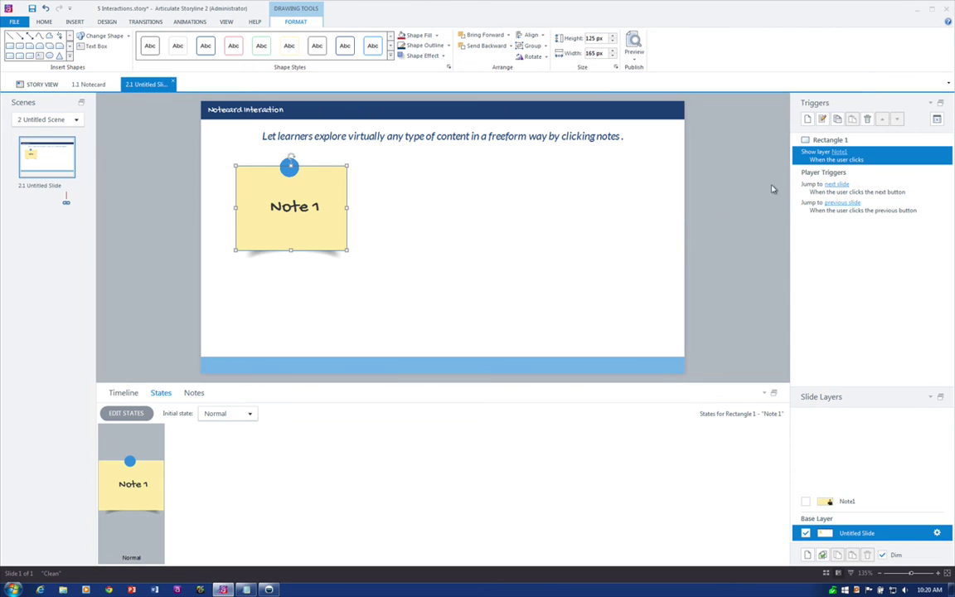
- Preview the slide, open the Note 1 detail layer, close it with the red circle, and exit the preview
click(635, 60)
click(651, 66)
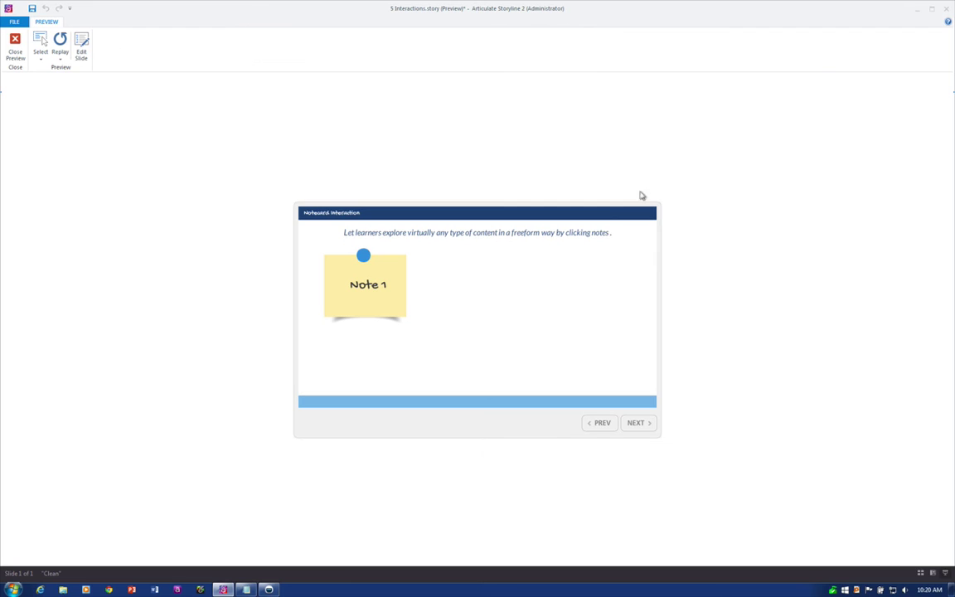
click(365, 297)
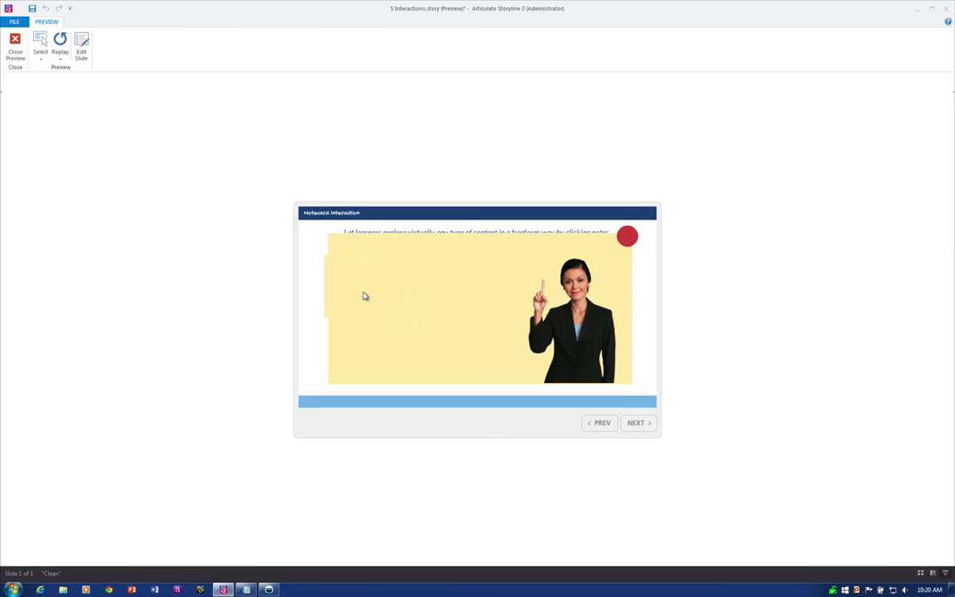
click(624, 236)
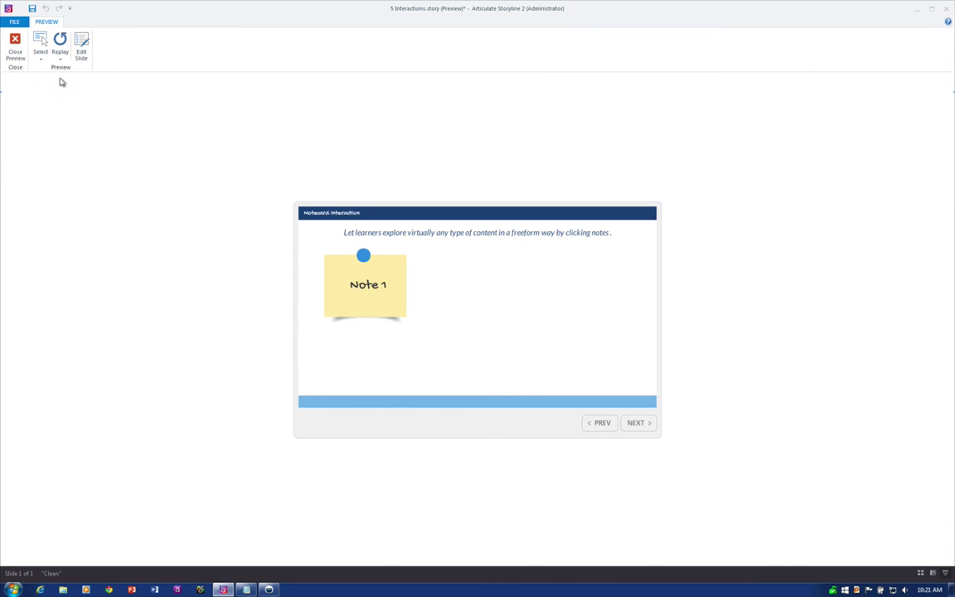
click(14, 45)
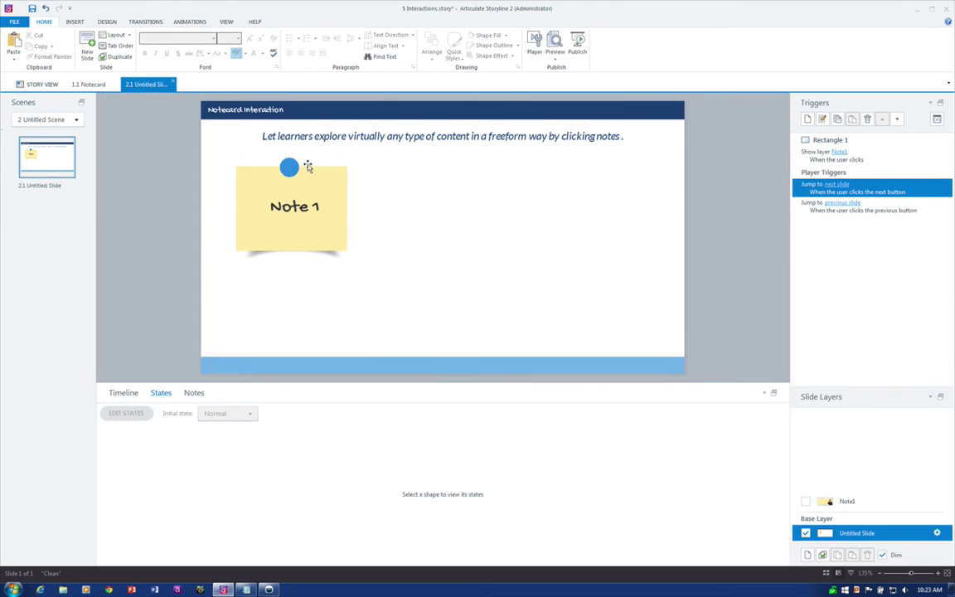
- Duplicate the Note 1 sticky note to its right and change the copy's text to "Note 2"
click(308, 169)
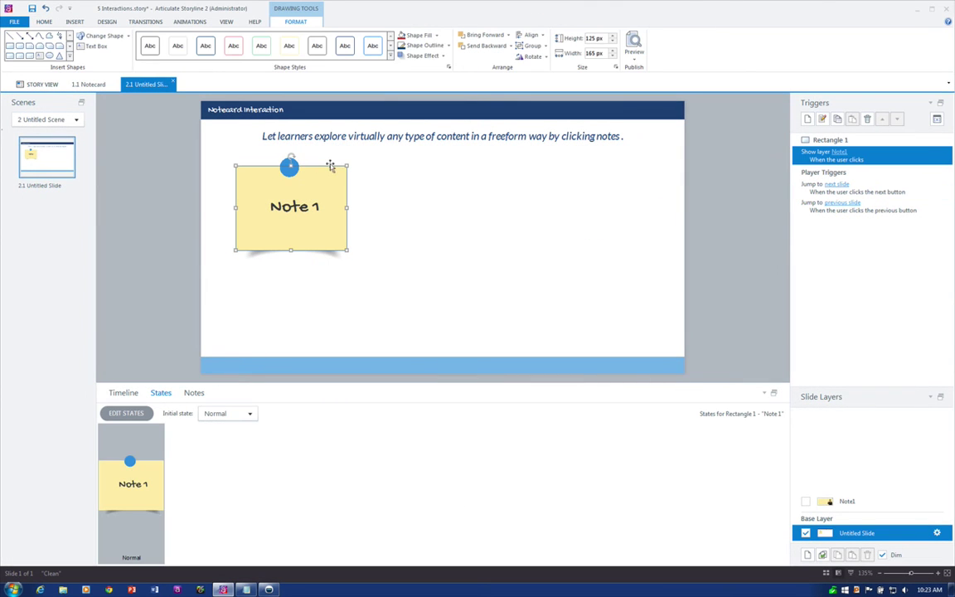
drag(340, 165, 464, 170)
click(444, 209)
key(ctrl+a)
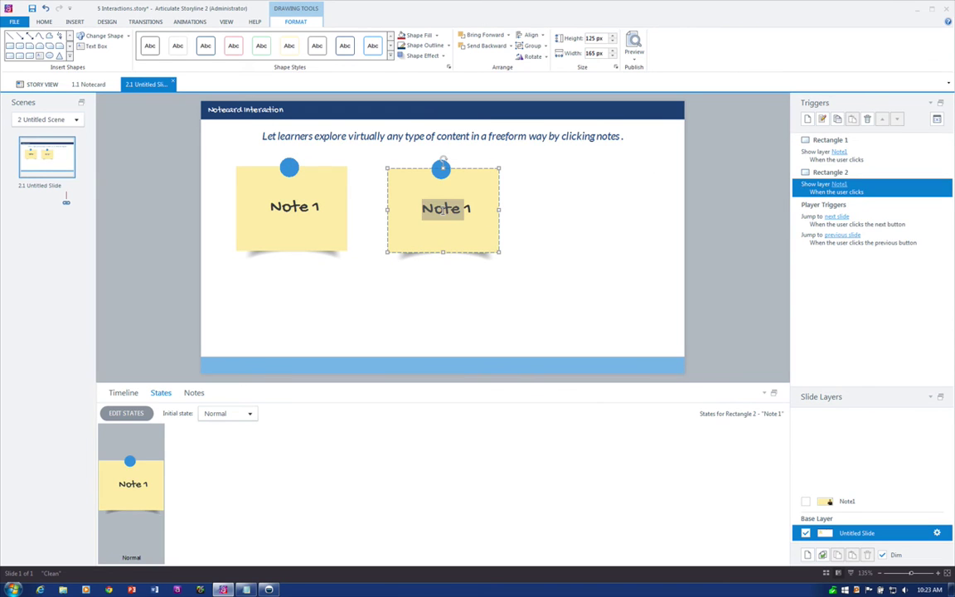
text(Note 2)
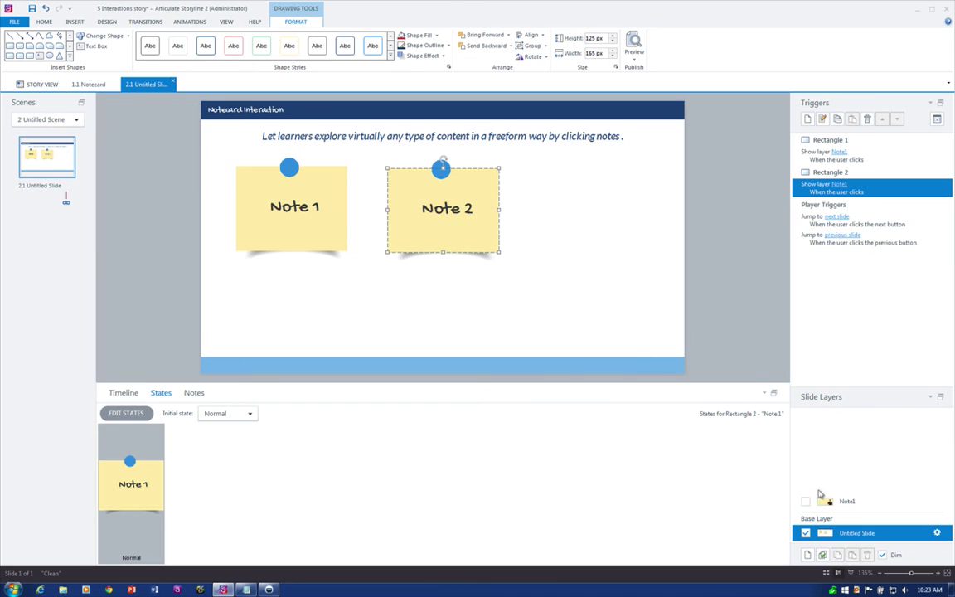
- Duplicate the Note1 layer and rename the copy Note2
click(846, 502)
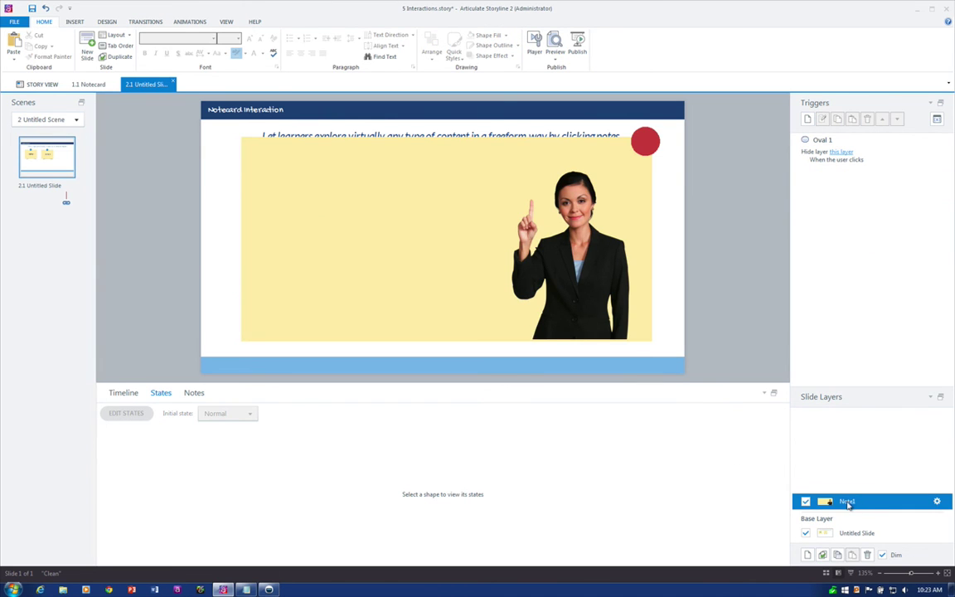
click(822, 555)
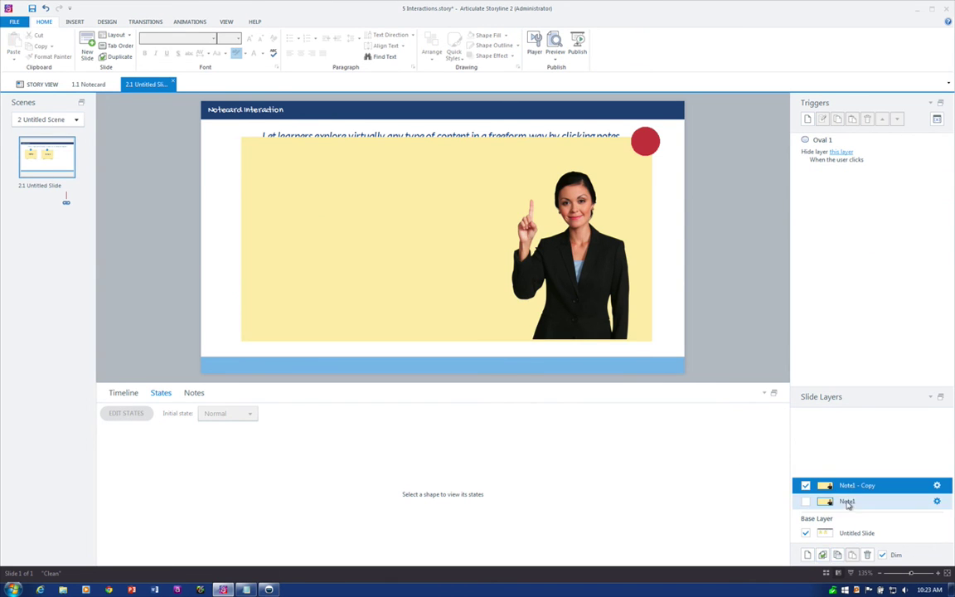
double_click(846, 487)
text(Note2)
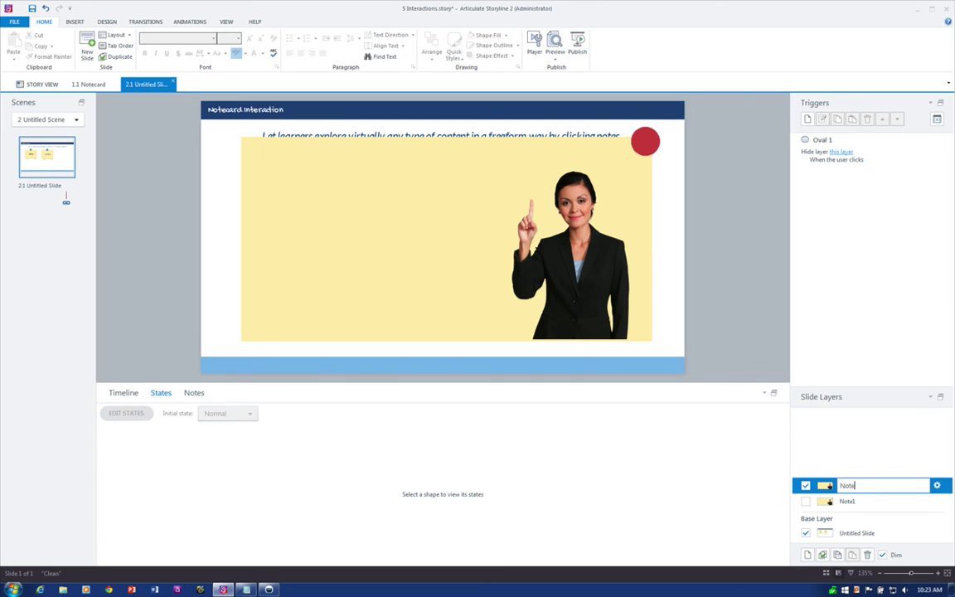
key(Return)
- Change the character's pose on the Note2 layer to the torso view holding up two fingers
click(526, 265)
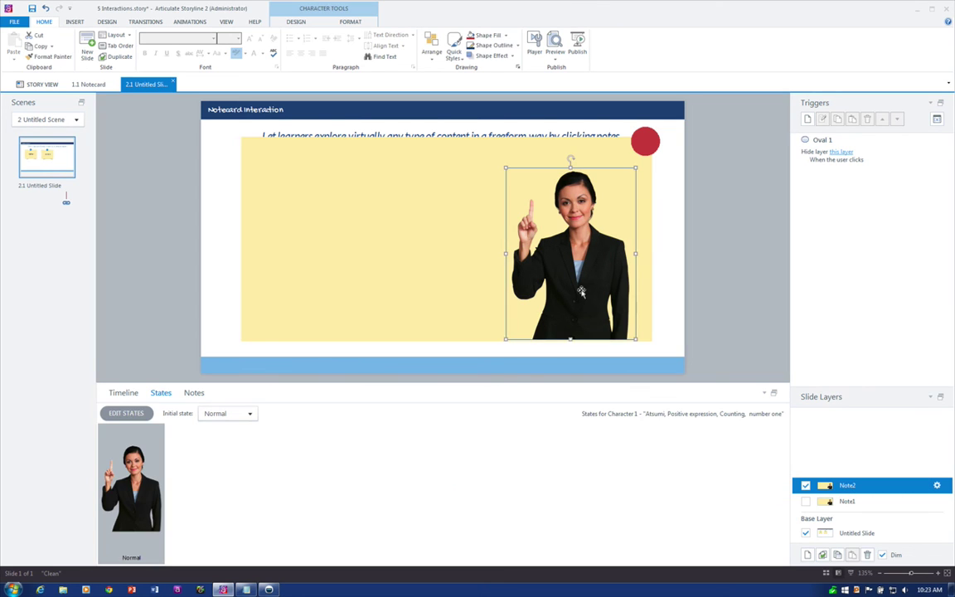
right_click(584, 267)
click(620, 355)
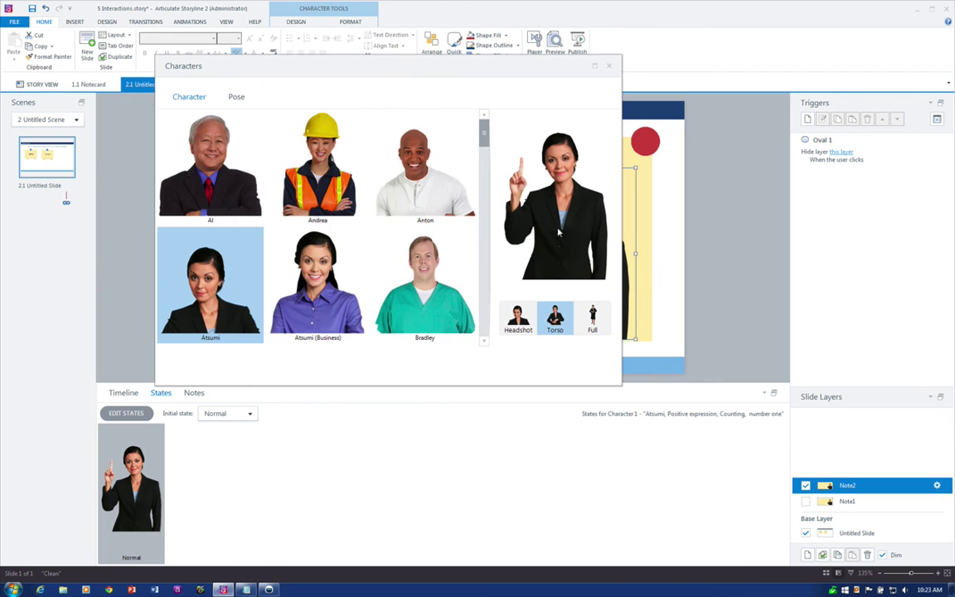
click(235, 97)
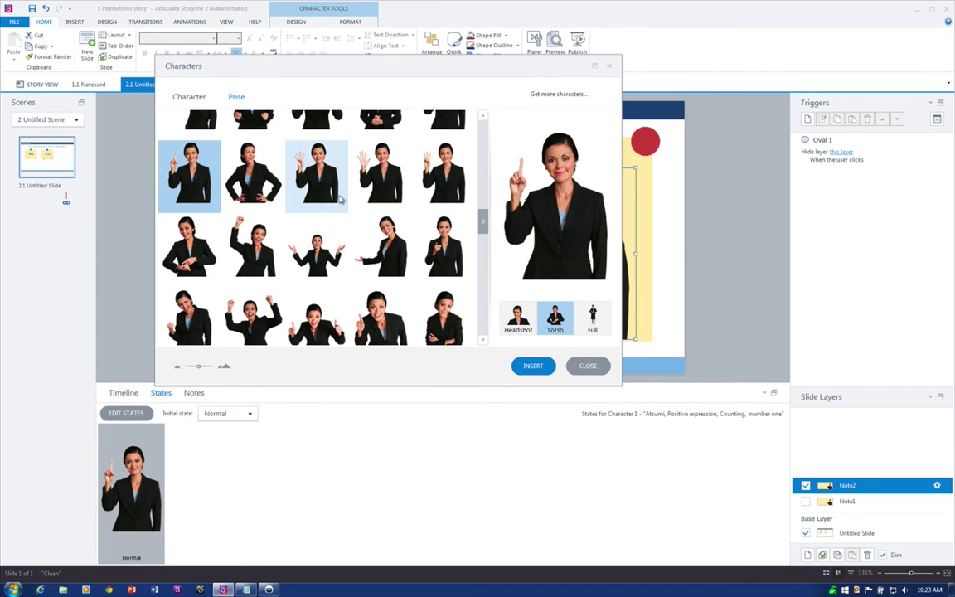
click(446, 123)
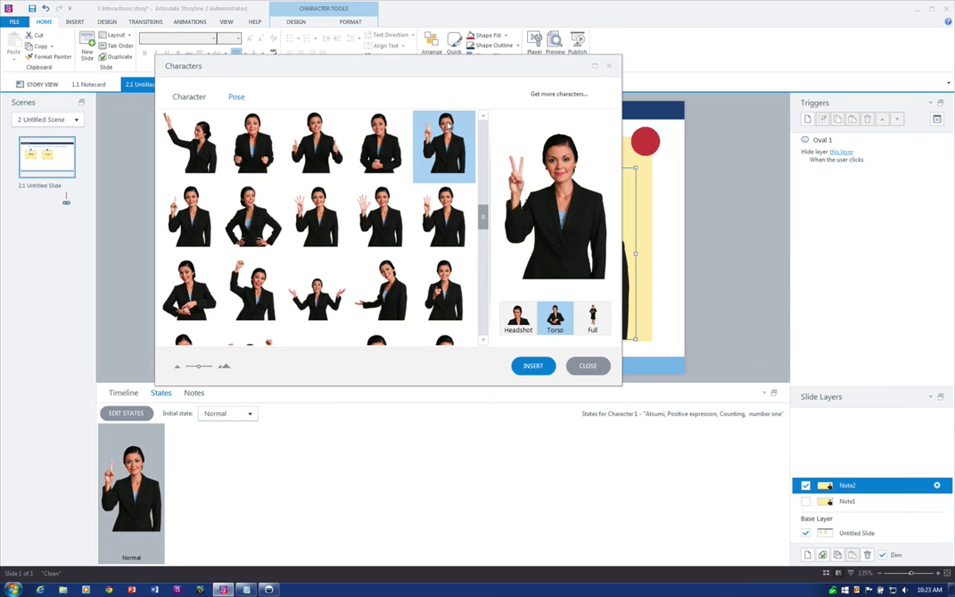
click(533, 365)
- On the base layer, change the Note 2 sticky note's trigger so that it shows layer Note2
click(846, 532)
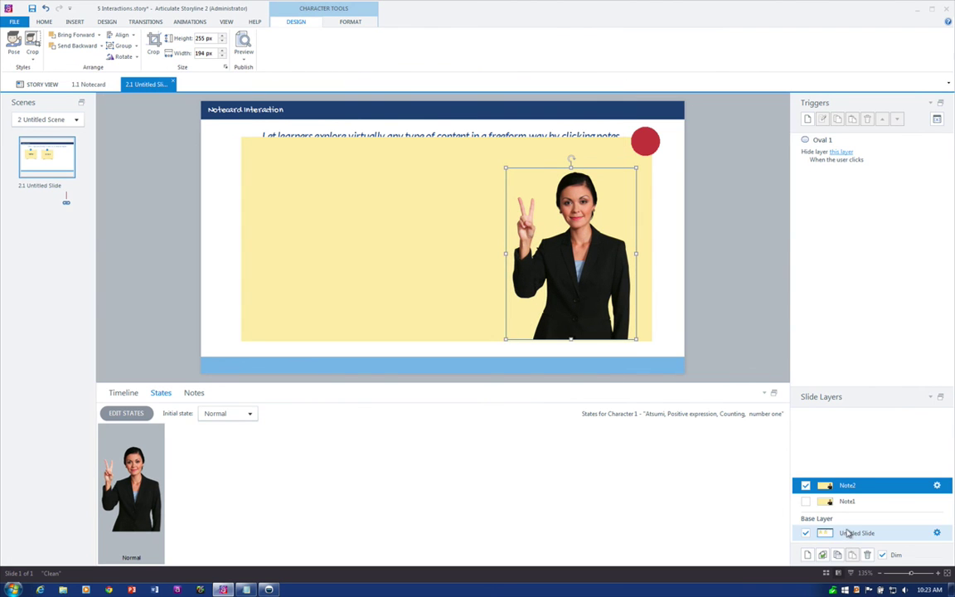
click(434, 238)
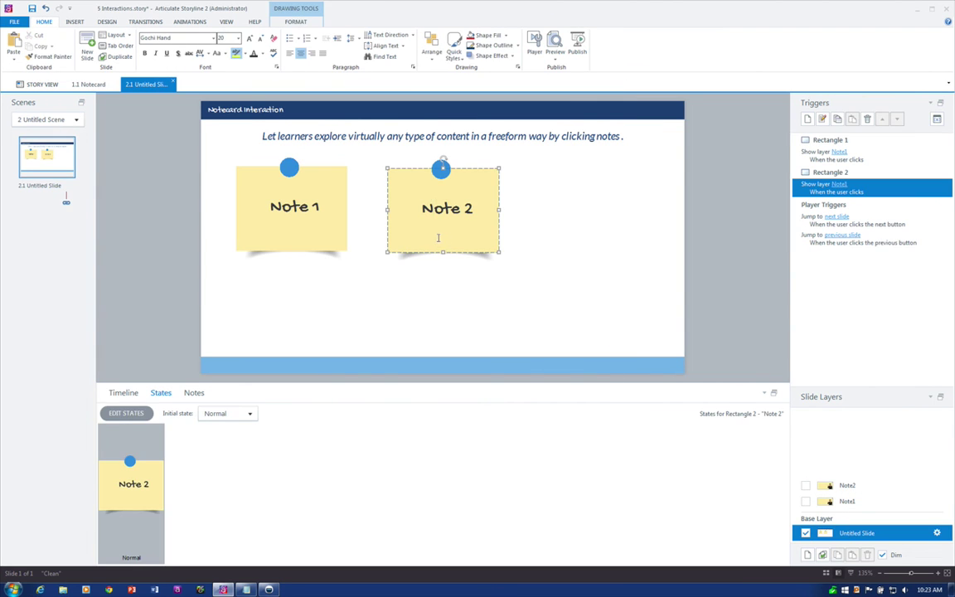
click(840, 184)
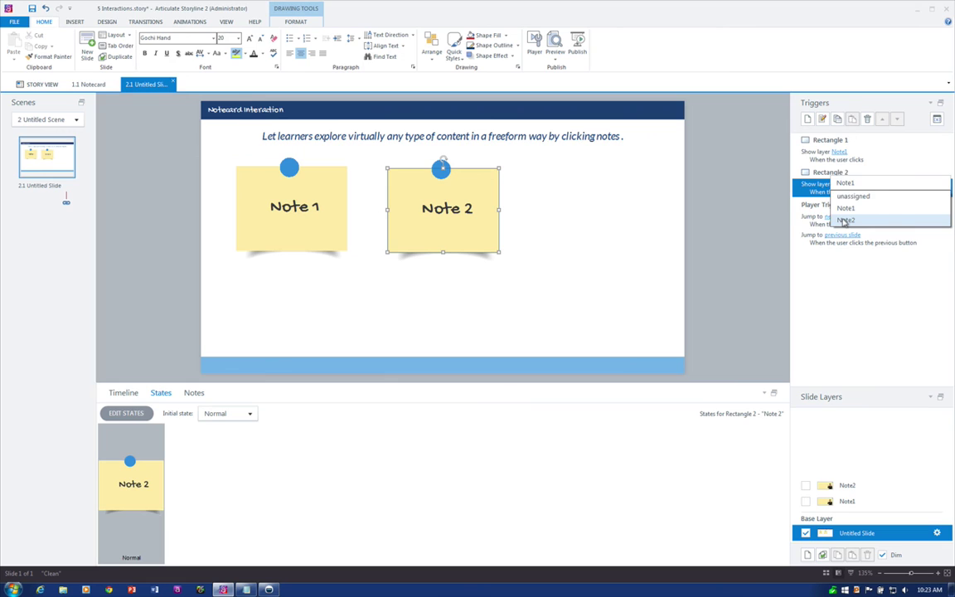
click(844, 220)
click(681, 240)
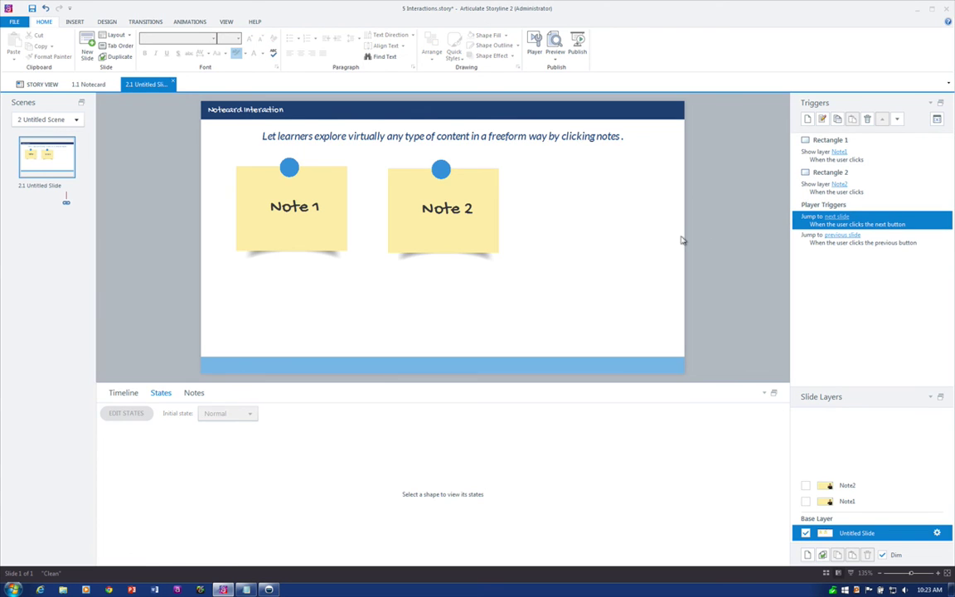